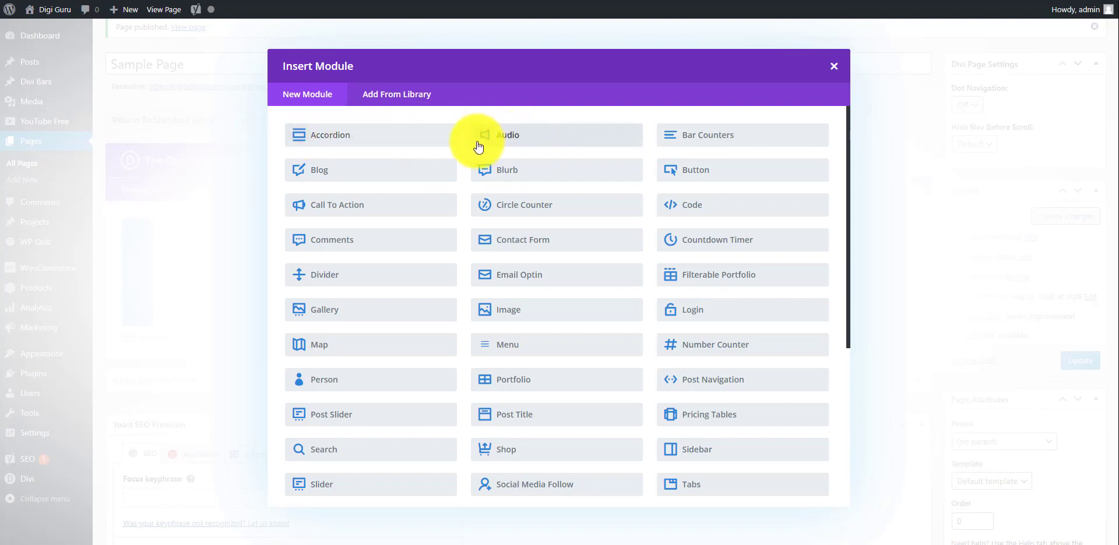
Insert an Audio module with title 'Sample title', the artist's name, and album 'Digital Marketing'.
left_click(528, 142)
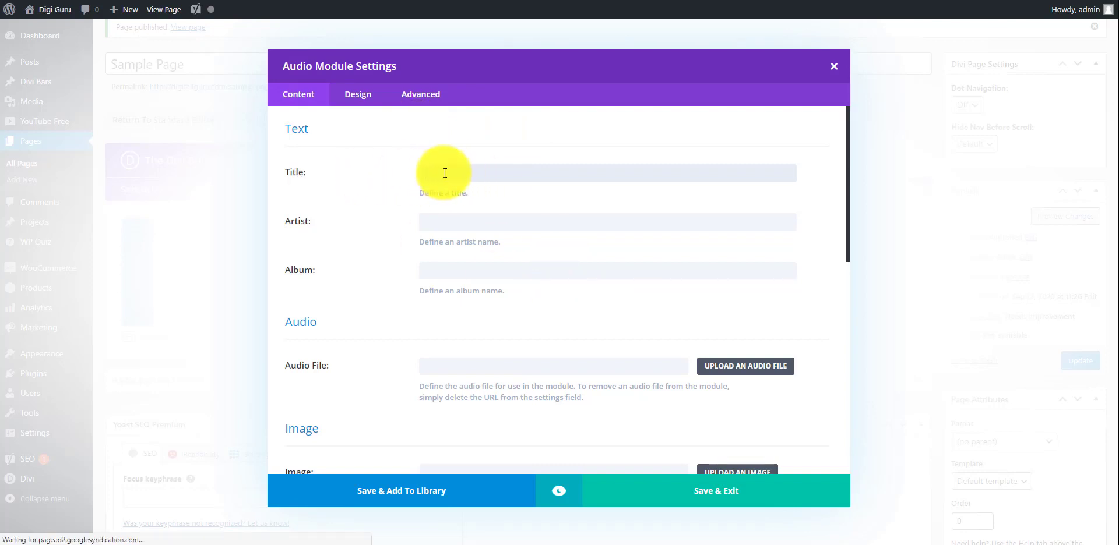
type("Sa")
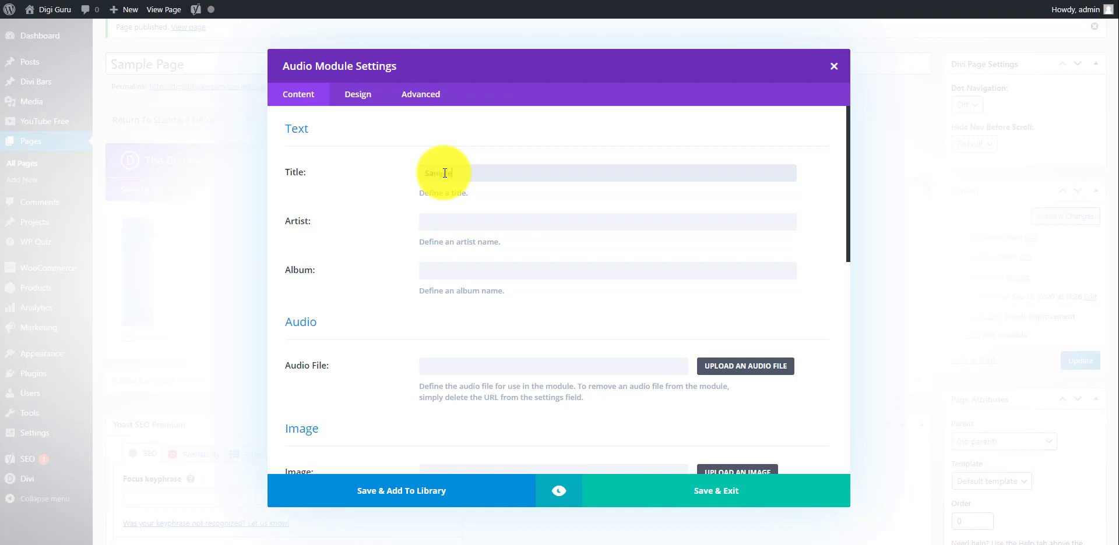
type("mple title")
left_click(471, 227)
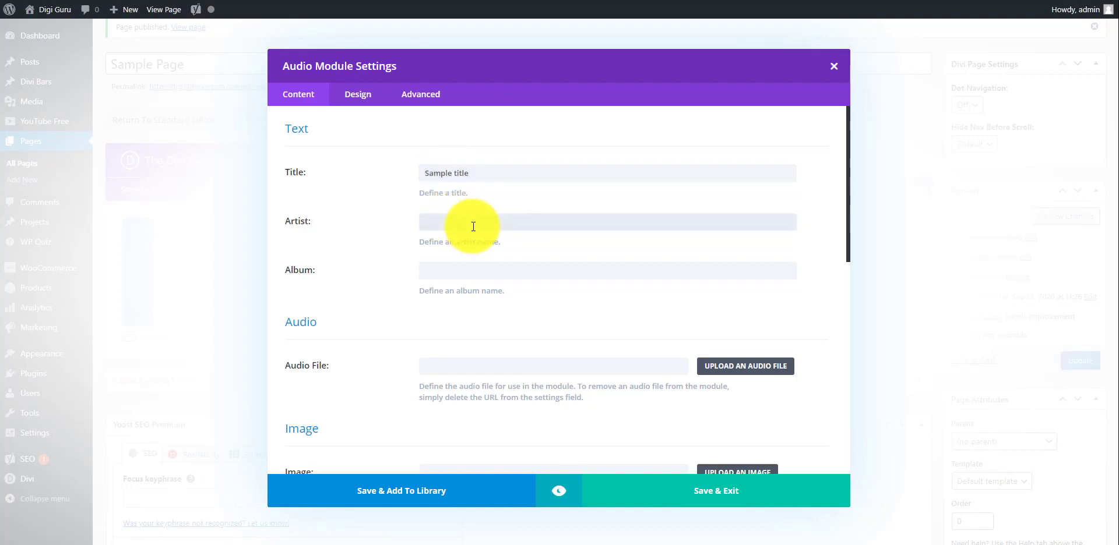
left_click(473, 270)
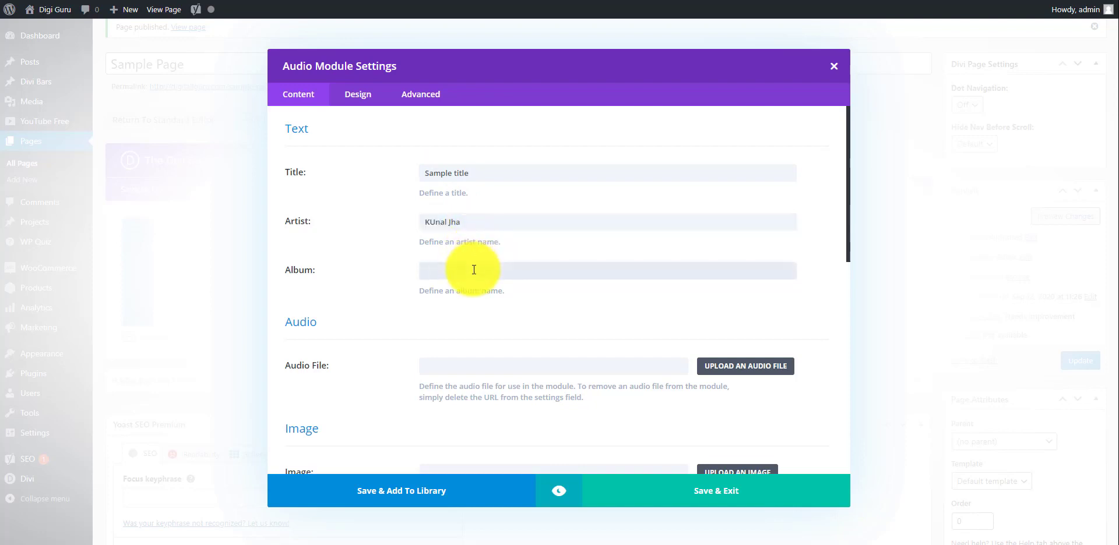
type("Digital Marketing")
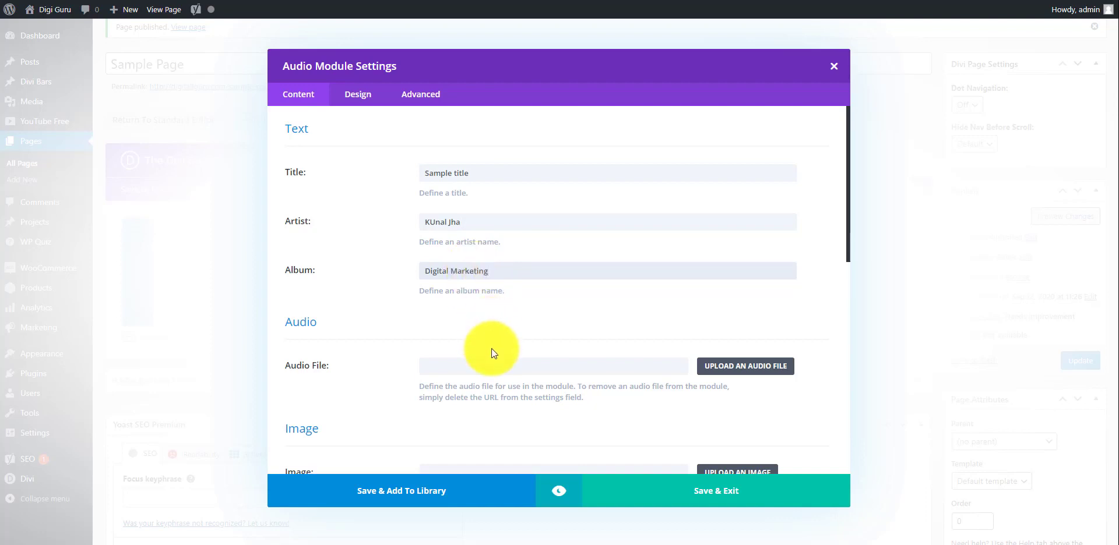
scroll(491, 348, "down", 3)
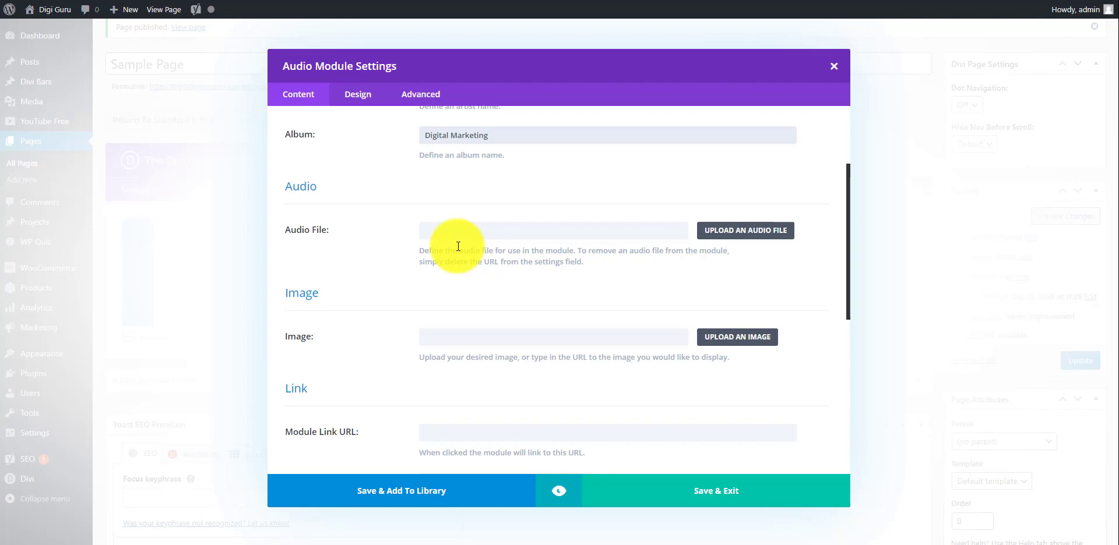
left_click(733, 232)
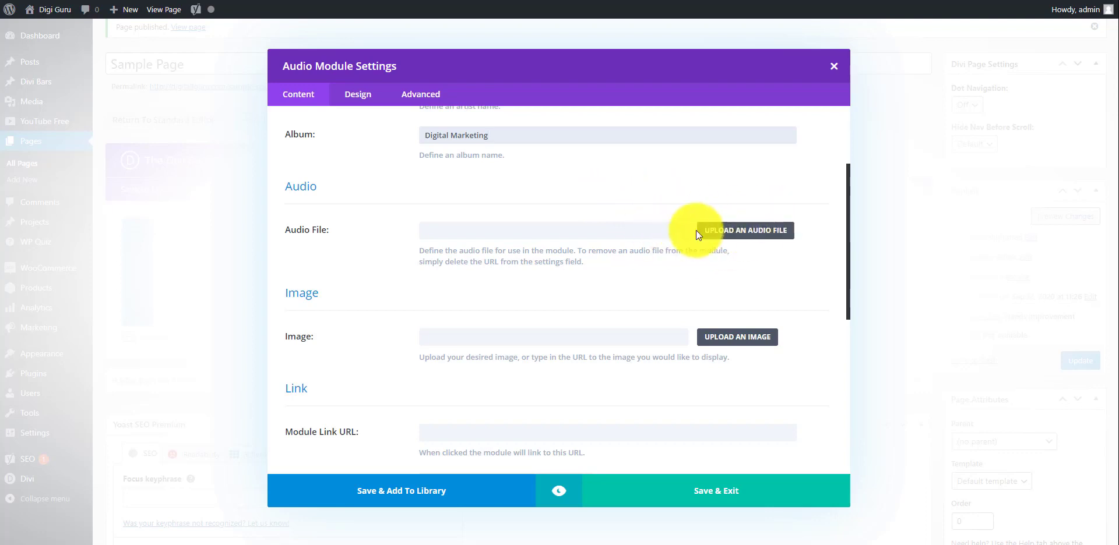
left_click(755, 233)
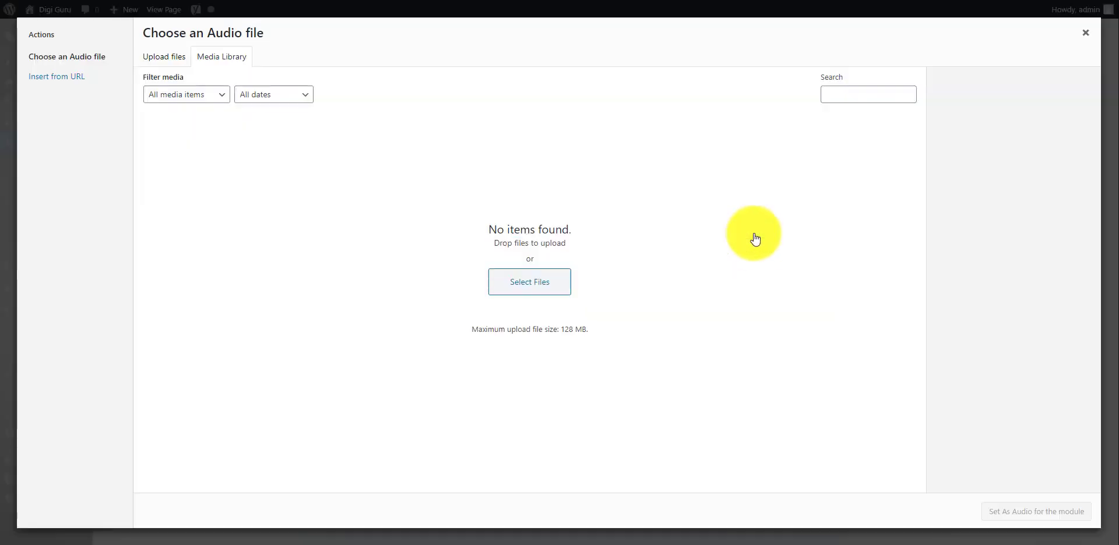
left_click(162, 58)
left_click(224, 58)
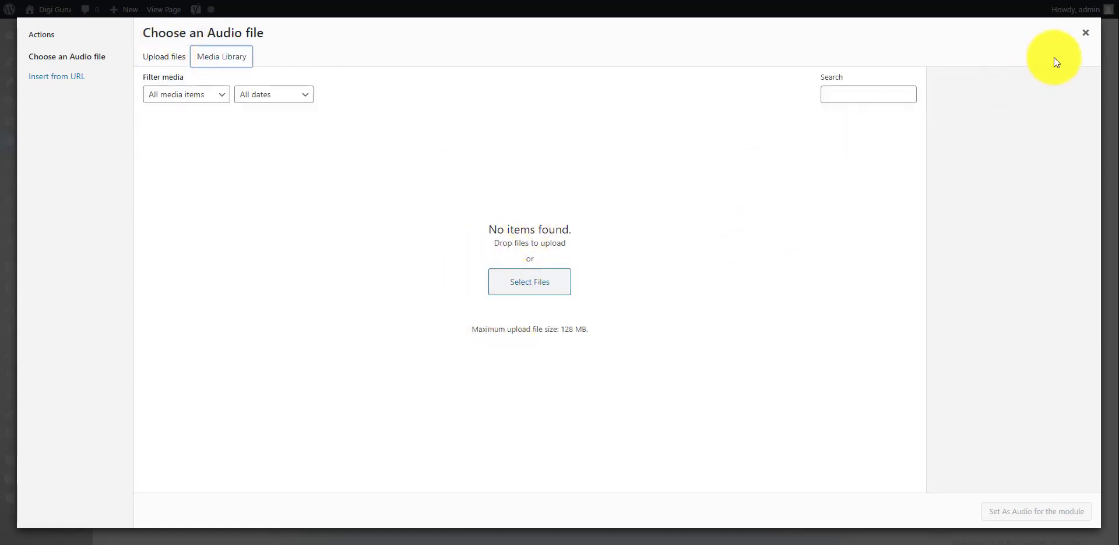
left_click(1084, 41)
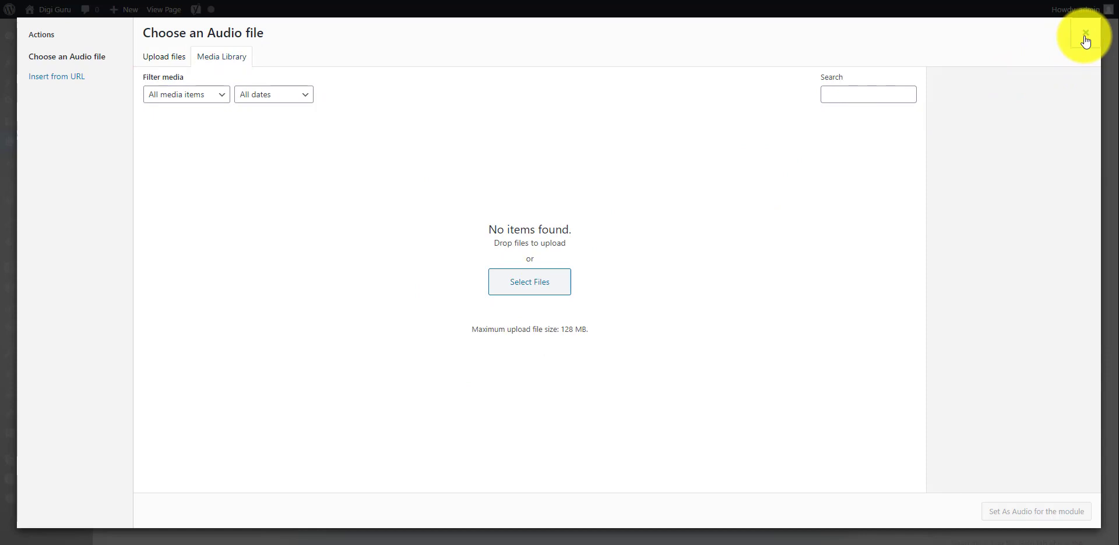
scroll(578, 326, "down", 2)
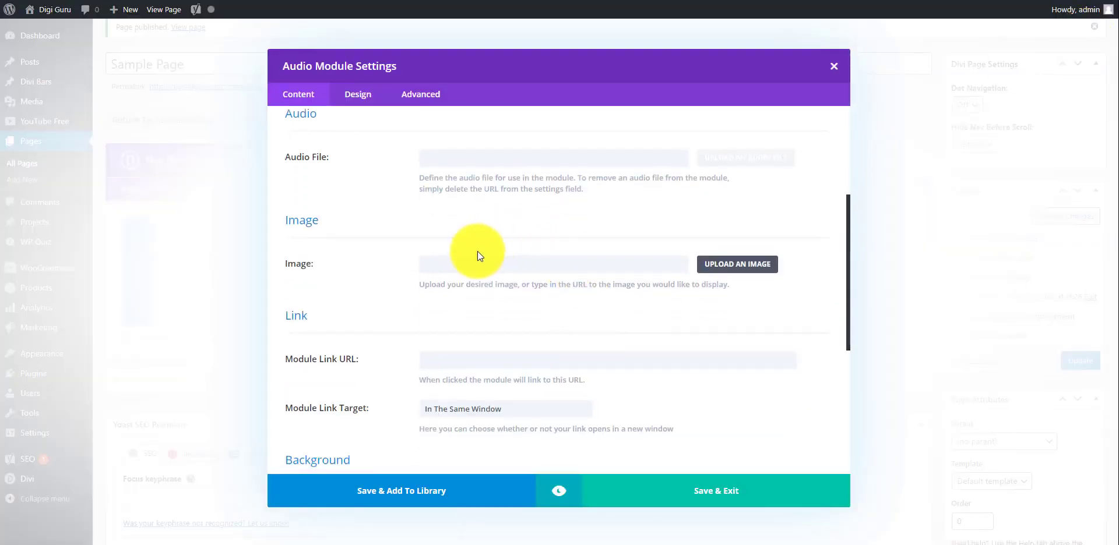
Replace the teal module background with a solid olive green, #9ca368.
scroll(711, 261, "down", 2)
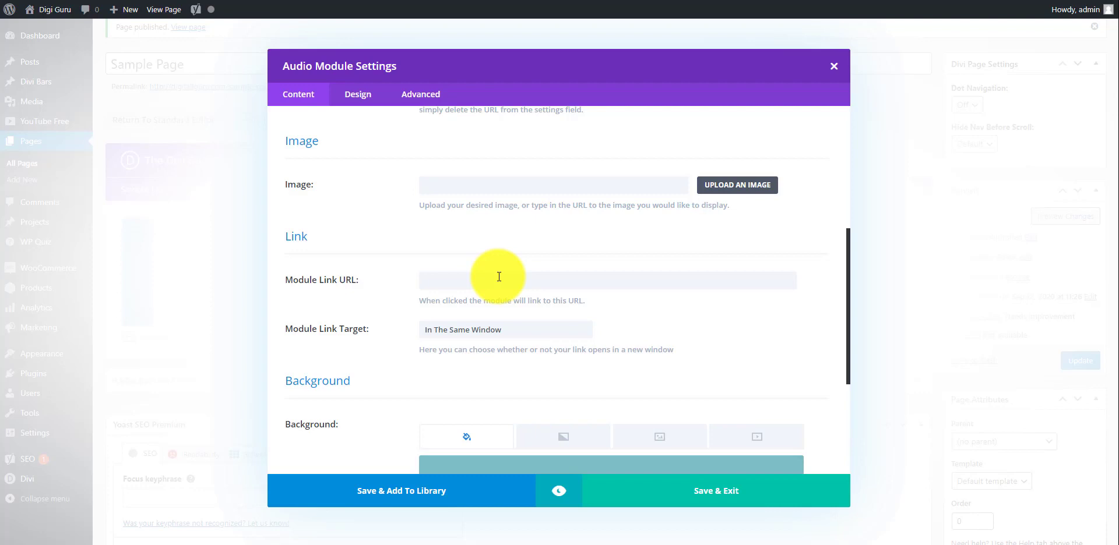
scroll(498, 277, "down", 4)
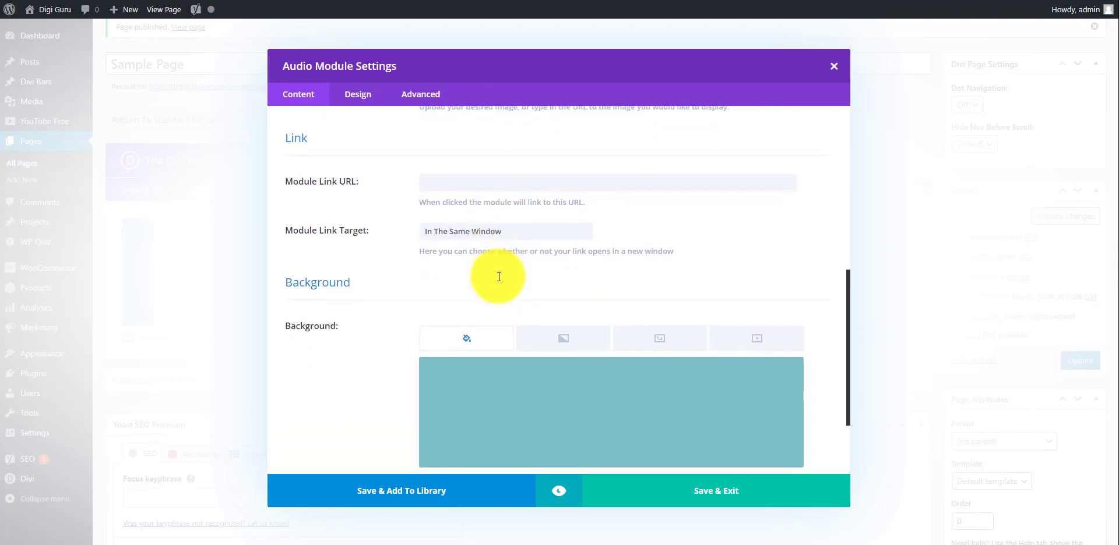
left_click(568, 241)
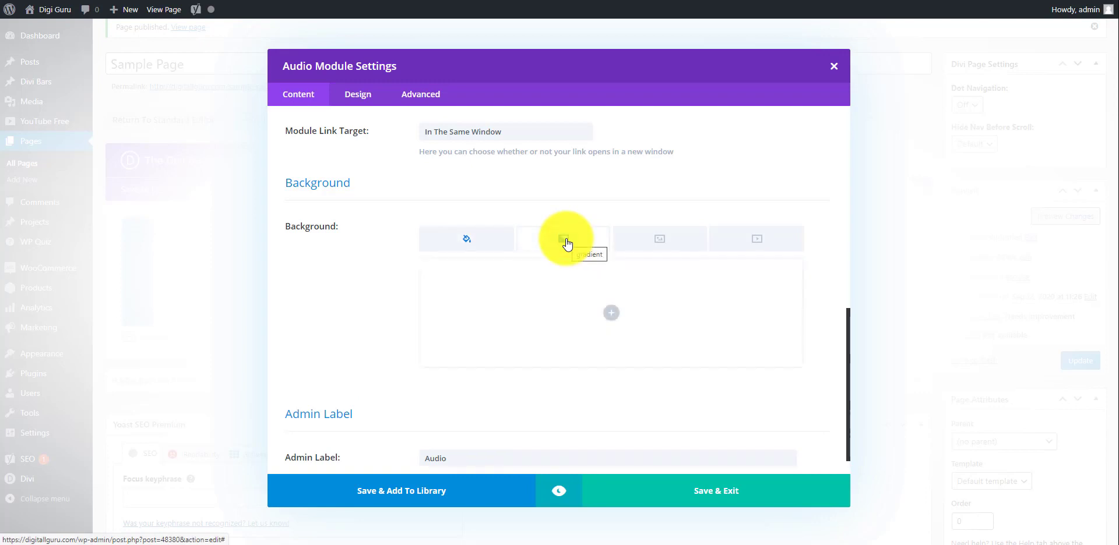
left_click(448, 247)
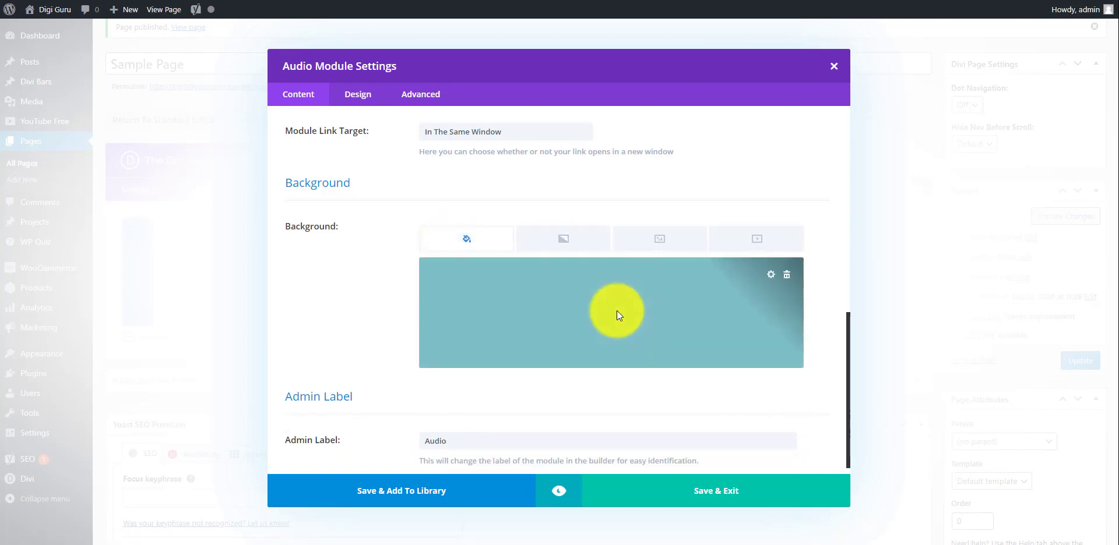
left_click(616, 309)
left_click_drag(621, 287, 497, 303)
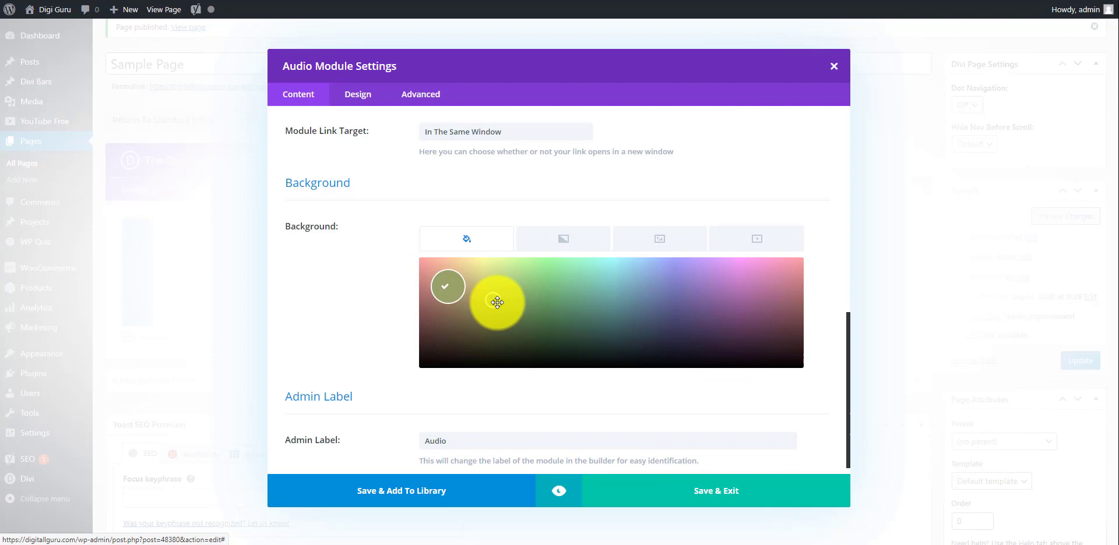
left_click(370, 334)
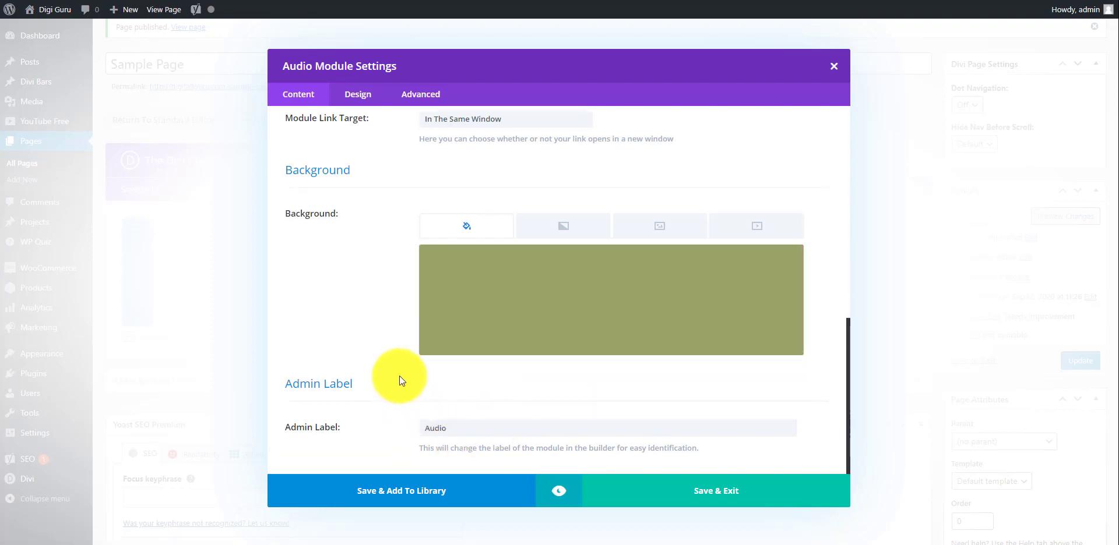
scroll(336, 305, "up", 10)
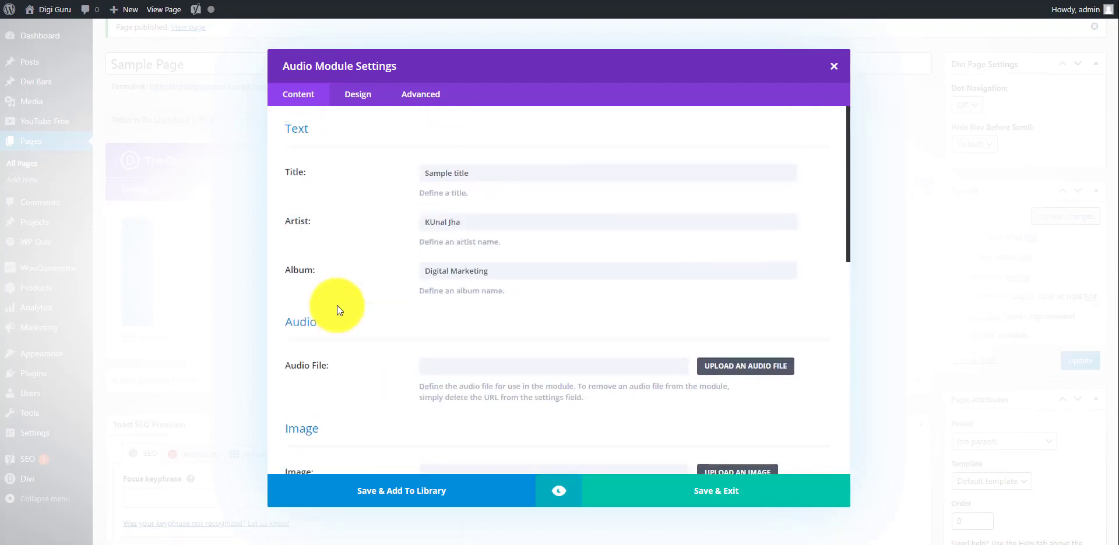
In the Design tab's Image Border Styles, set the image border width to 9px on all sides.
left_click(360, 96)
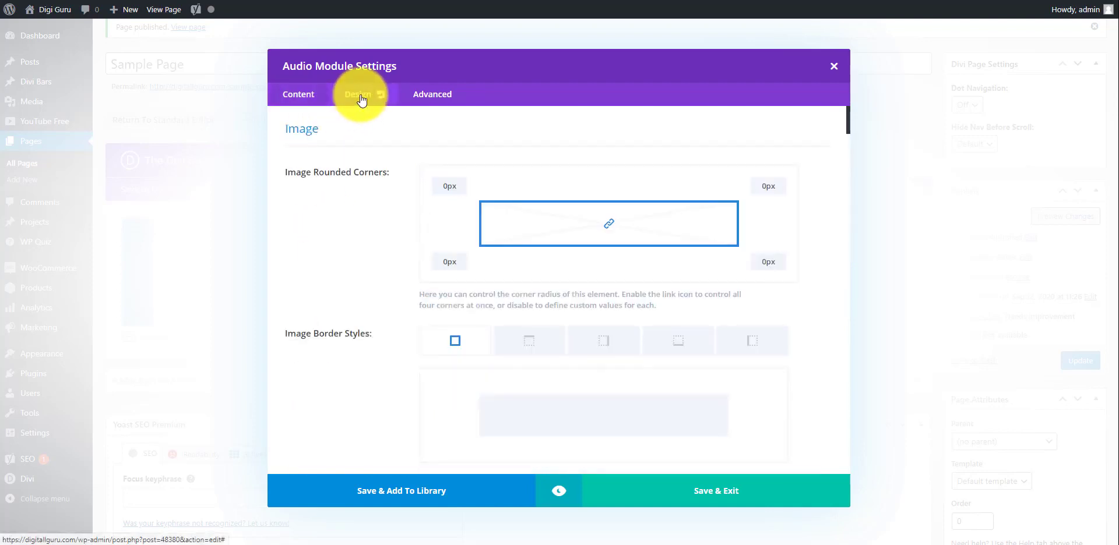
scroll(367, 266, "down", 1)
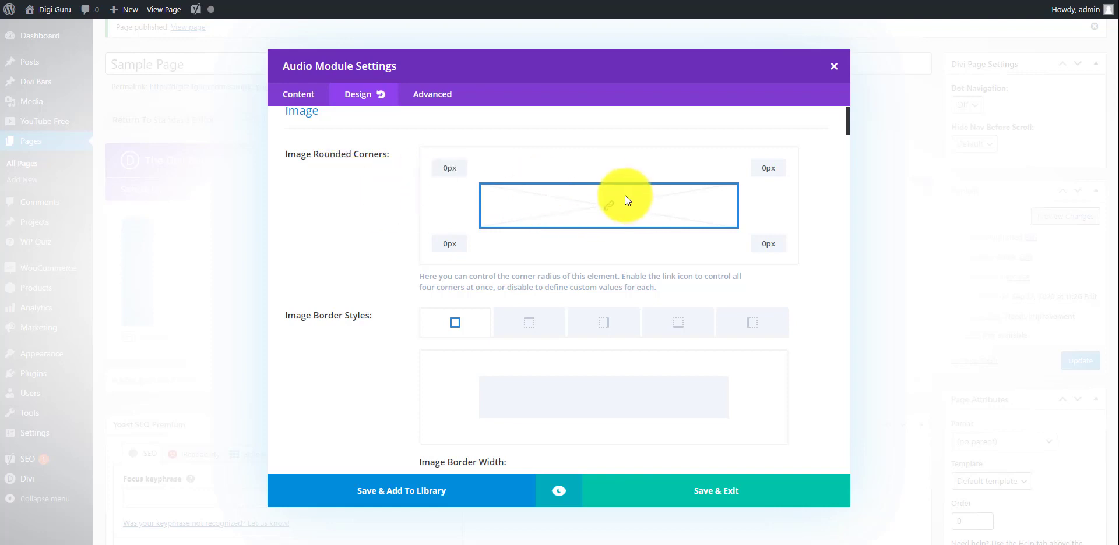
scroll(341, 257, "down", 3)
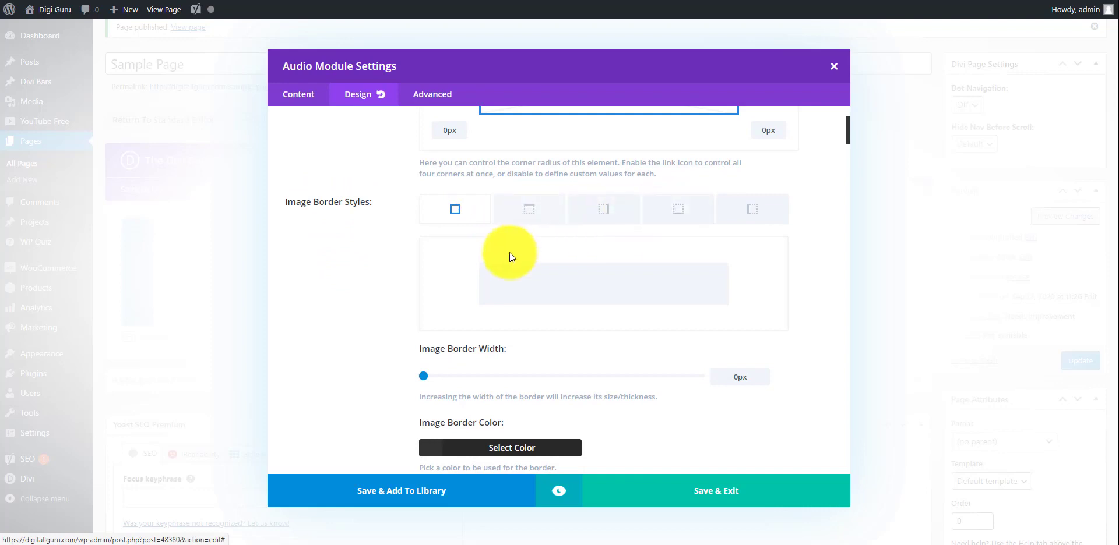
scroll(509, 253, "down", 1)
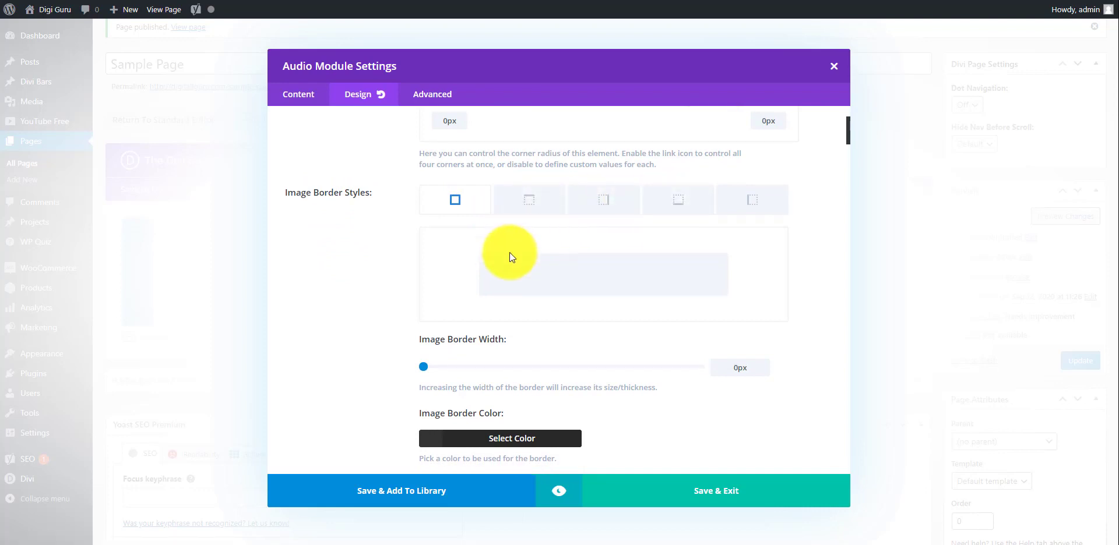
scroll(347, 289, "down", 1)
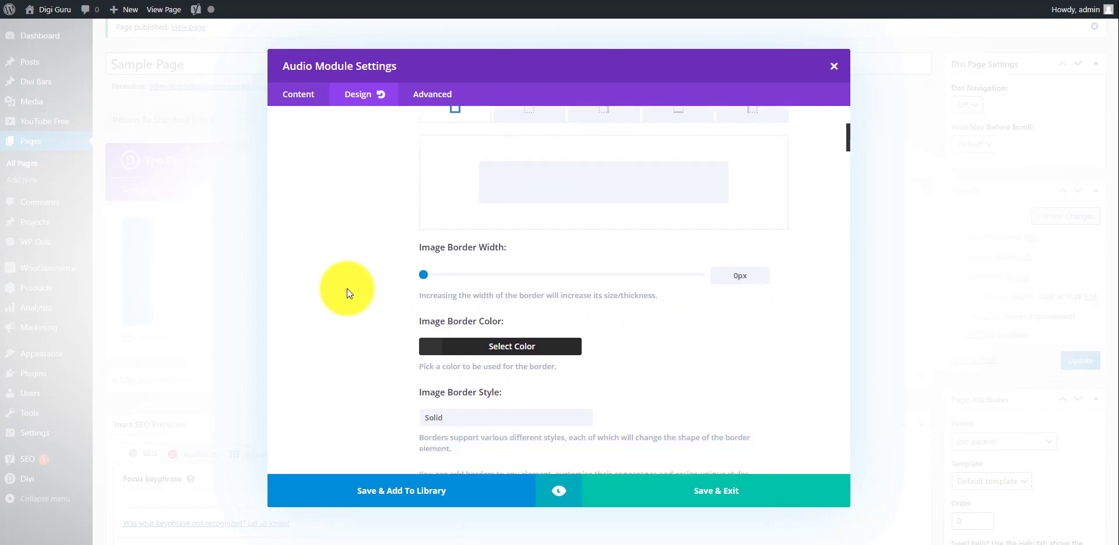
left_click_drag(424, 275, 473, 275)
Set the image's top and right border widths to 0px, keeping only the left and bottom edges.
scroll(338, 229, "up", 1)
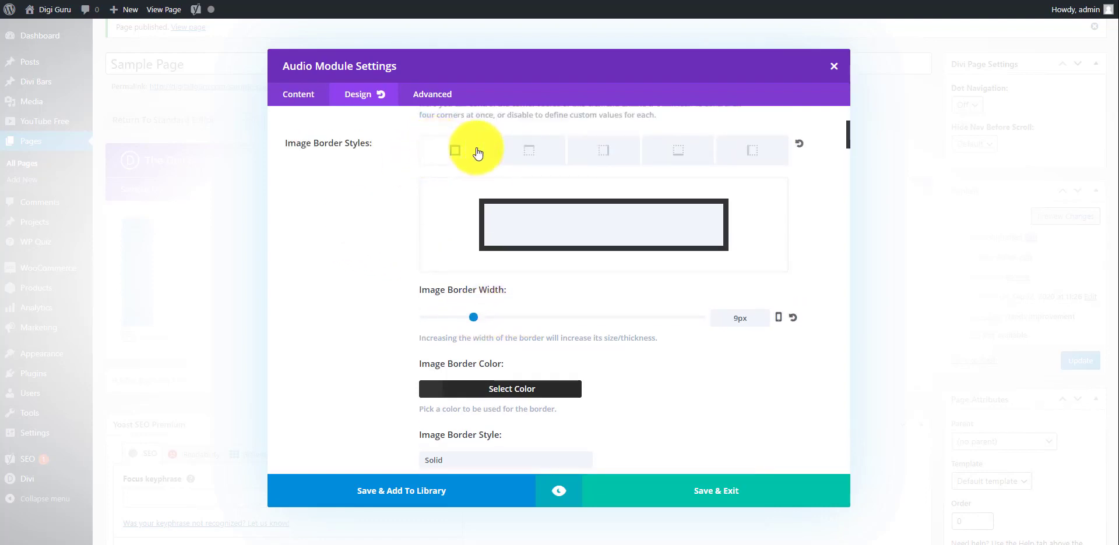
left_click(529, 152)
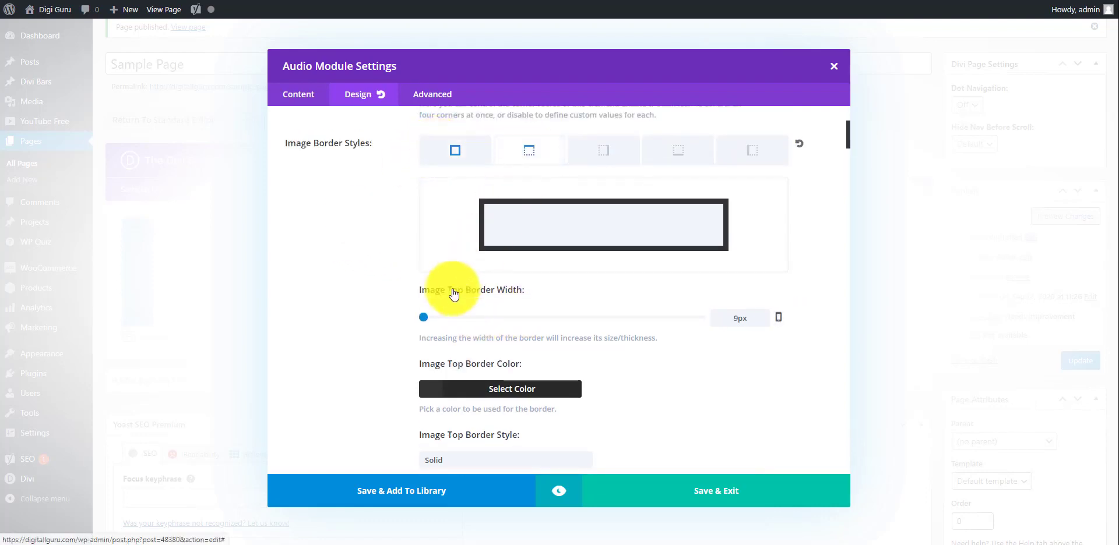
mouse_move(424, 319)
left_mouse_down()
mouse_move(479, 312)
mouse_move(406, 315)
left_mouse_up()
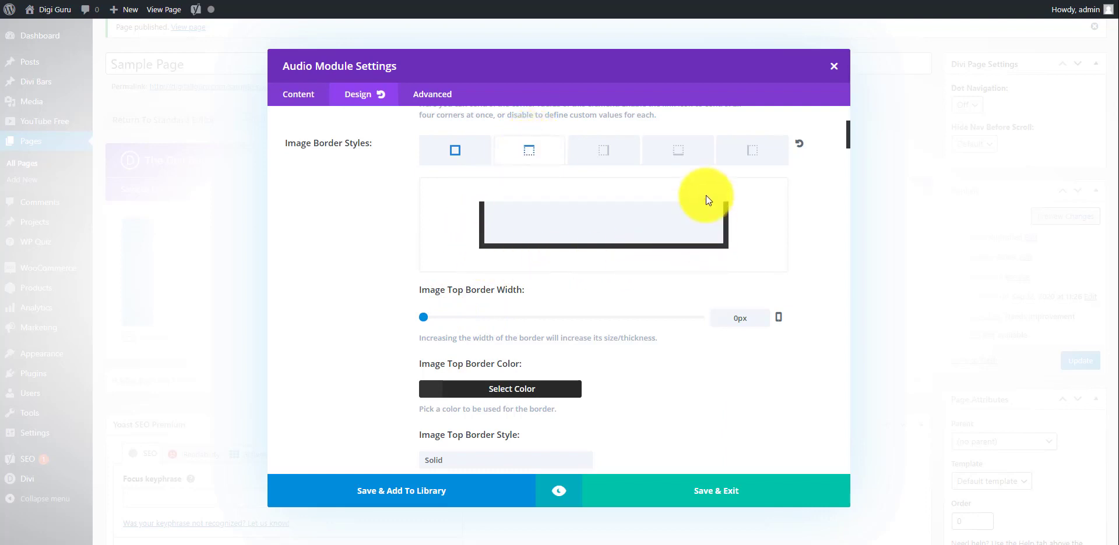
left_click(610, 150)
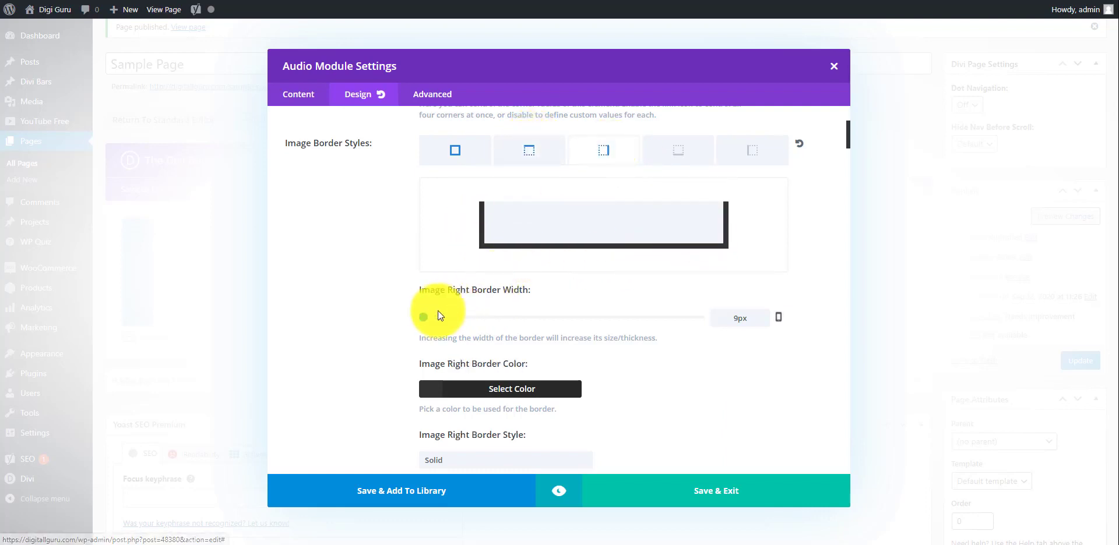
left_click_drag(423, 317, 399, 318)
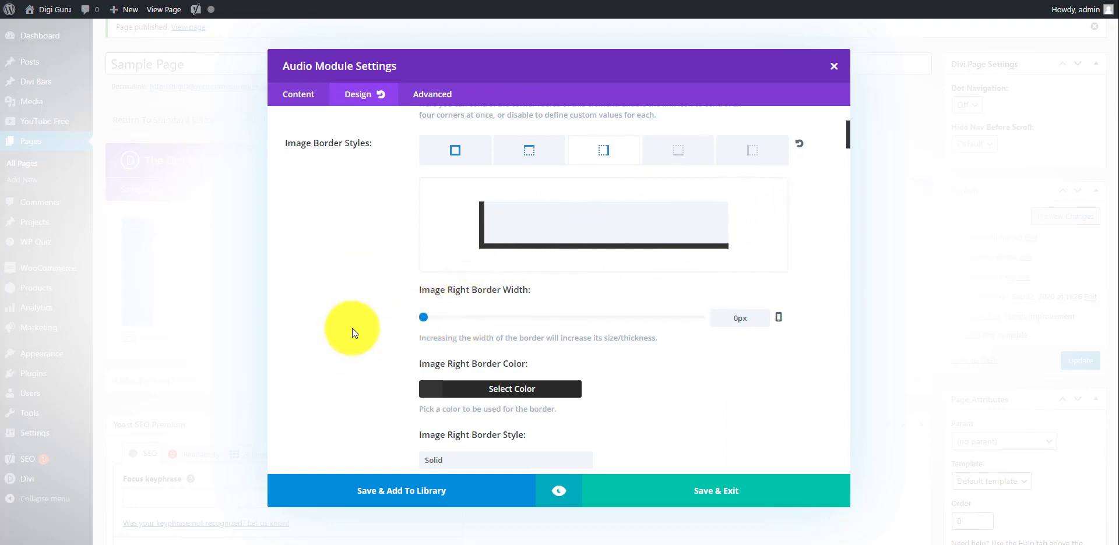
scroll(352, 328, "down", 3)
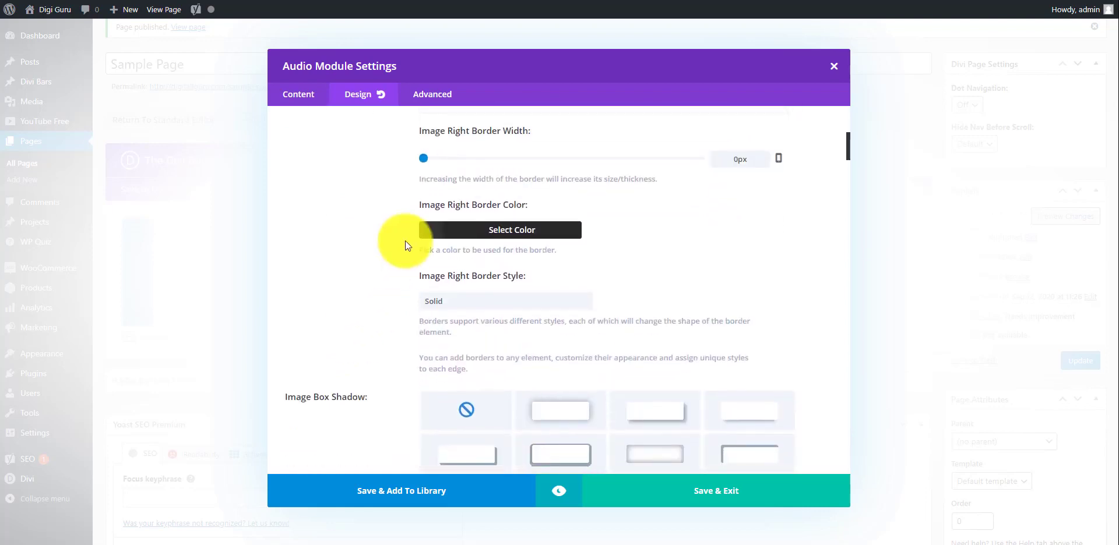
scroll(327, 294, "down", 2)
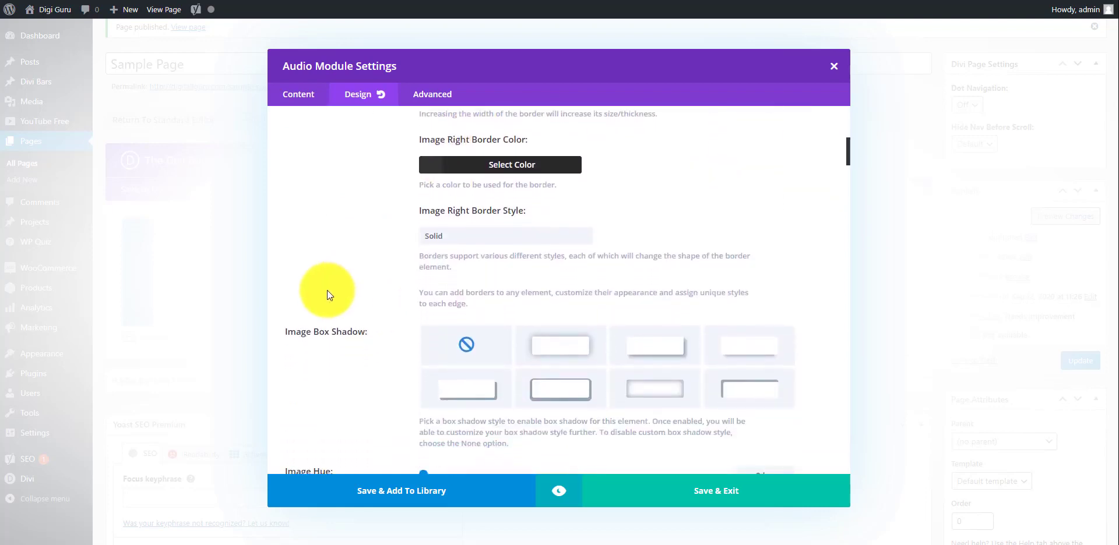
scroll(327, 290, "down", 2)
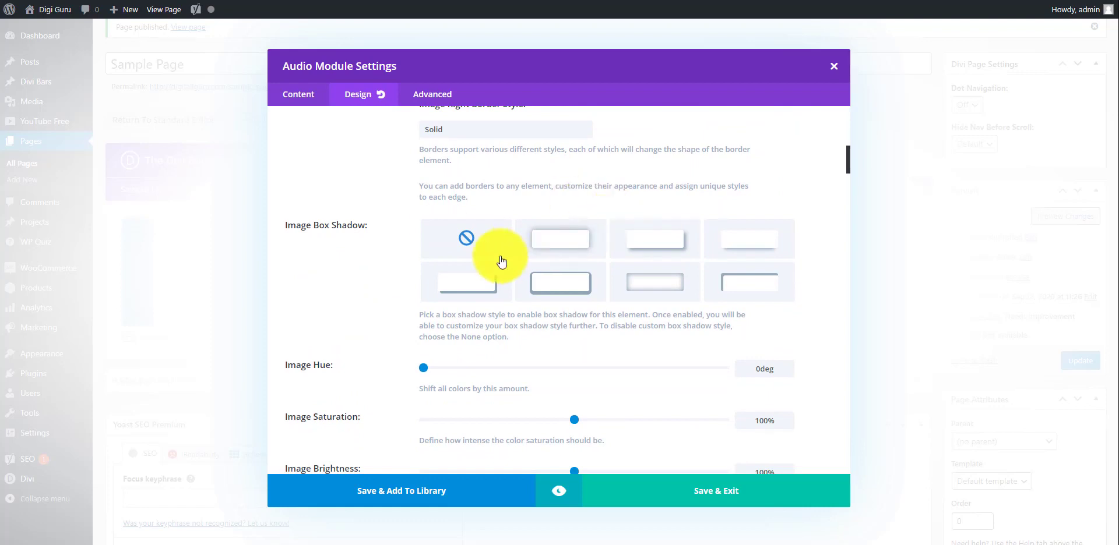
Apply the second Image Box Shadow preset to the image, then preview the module.
left_click(561, 252)
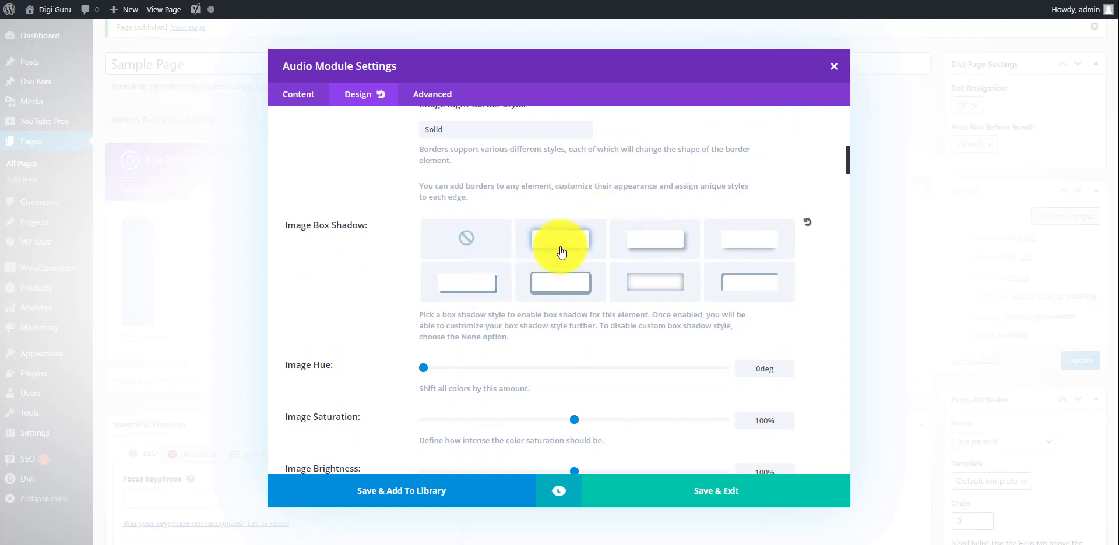
scroll(348, 295, "down", 3)
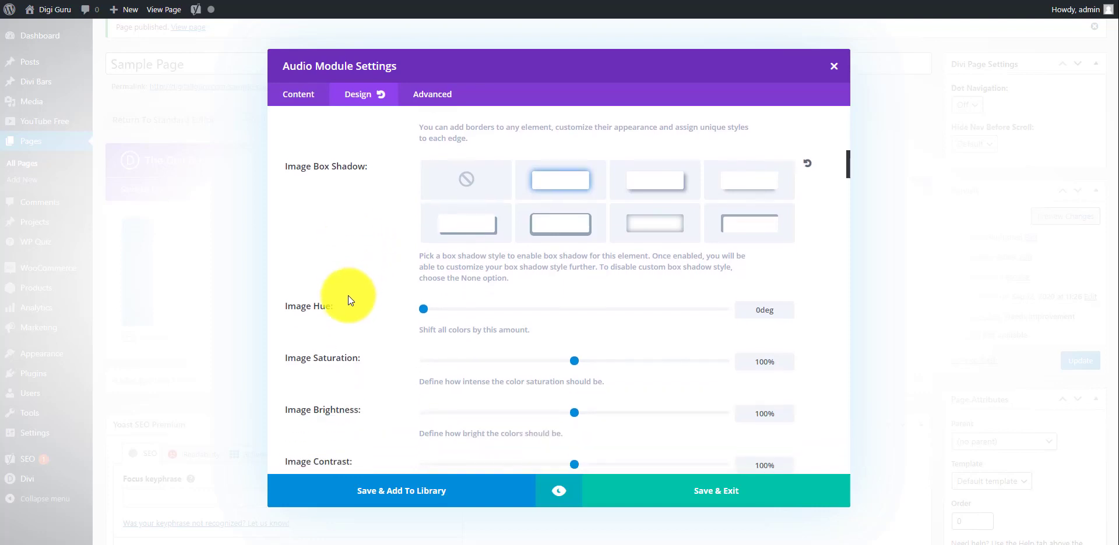
scroll(348, 295, "down", 2)
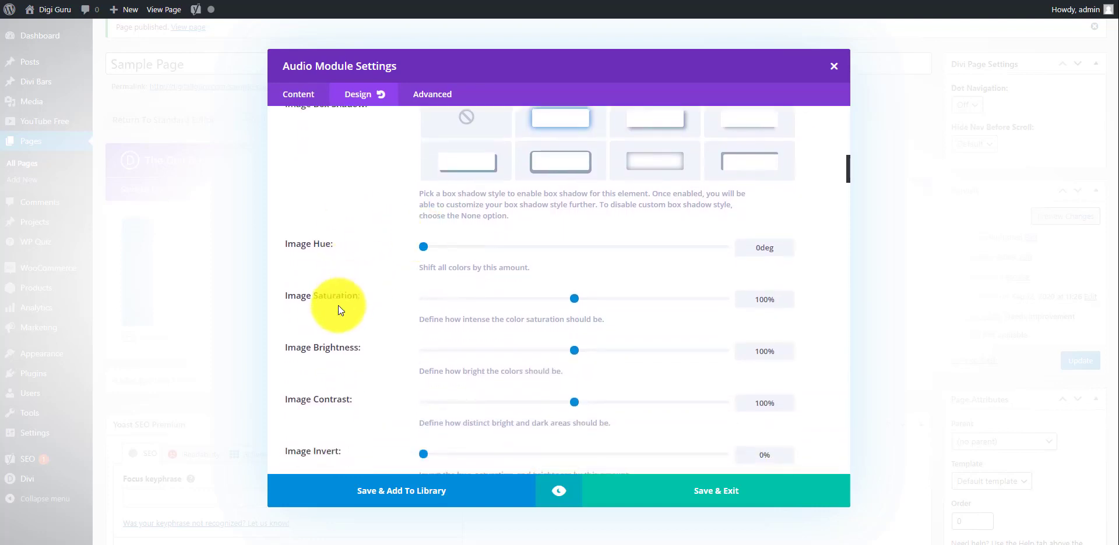
scroll(338, 305, "down", 2)
scroll(338, 309, "down", 1)
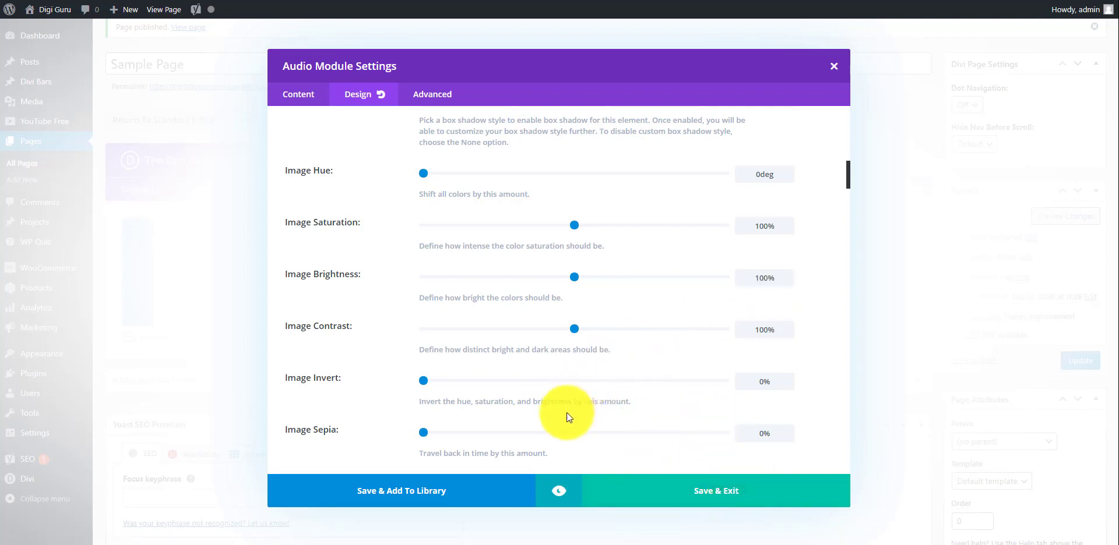
left_click(558, 492)
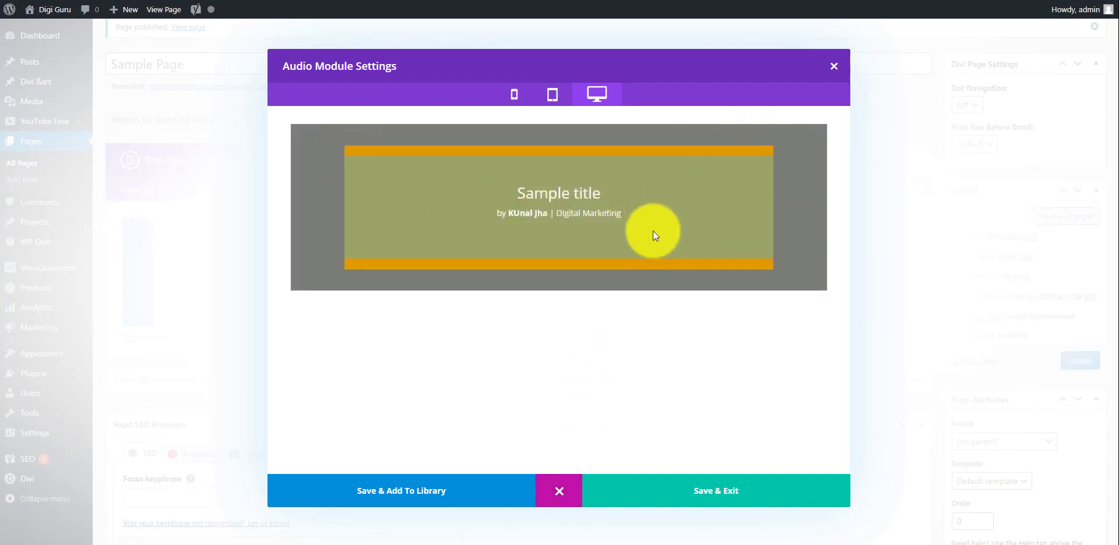
Close the preview, try an 18px right image border, then reset it to 0px.
left_click(557, 494)
scroll(526, 378, "up", 10)
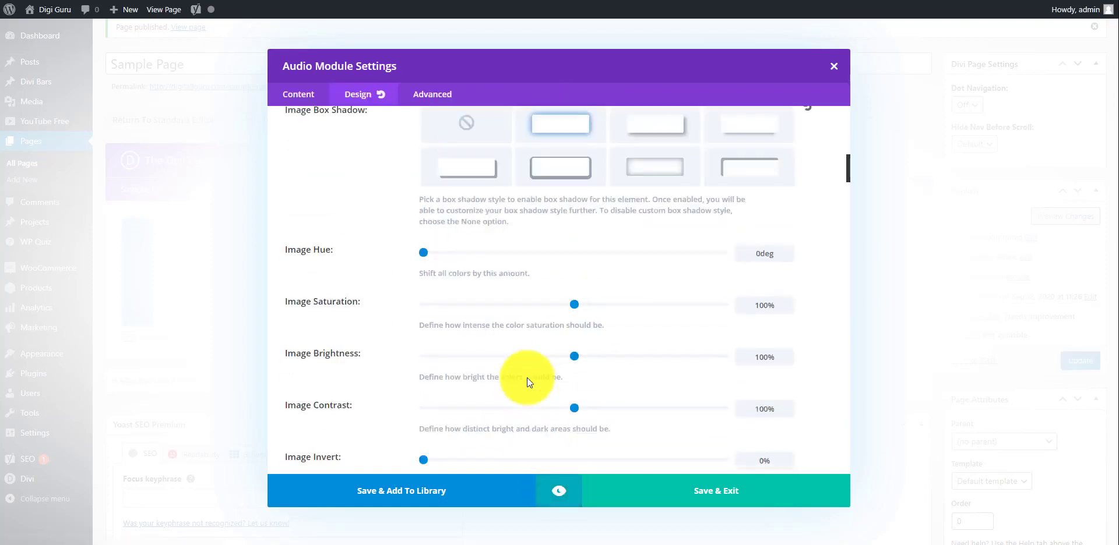
scroll(526, 378, "up", 2)
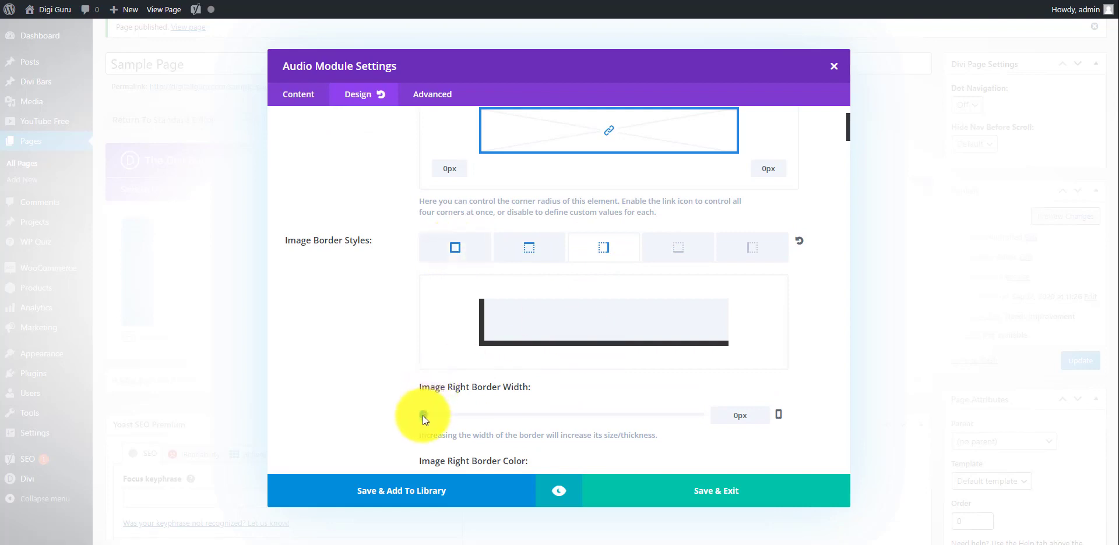
left_click_drag(426, 415, 522, 412)
left_click_drag(384, 409, 349, 405)
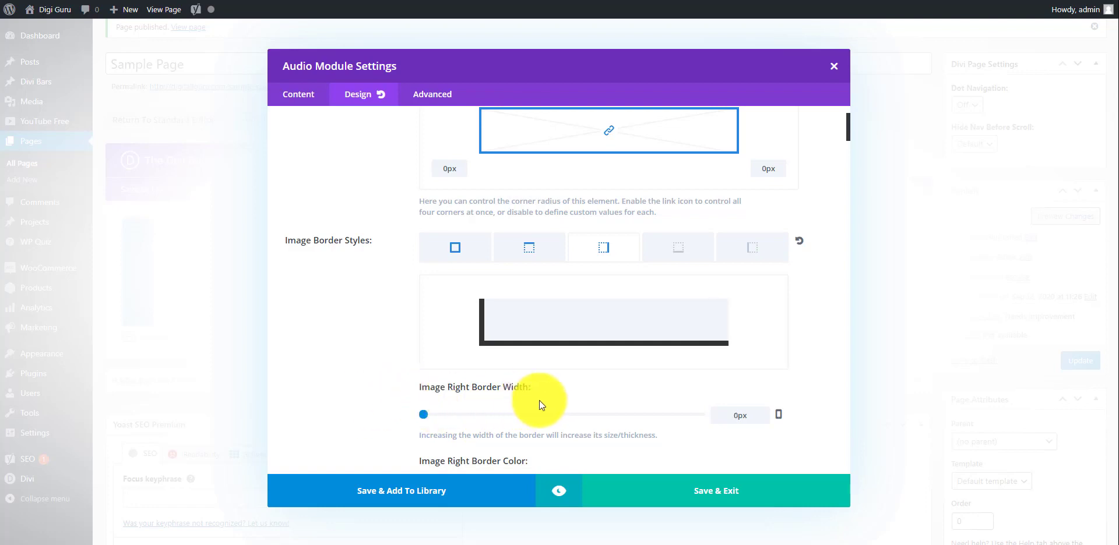
Preview the module again with the current design, then close the preview.
scroll(540, 401, "down", 10)
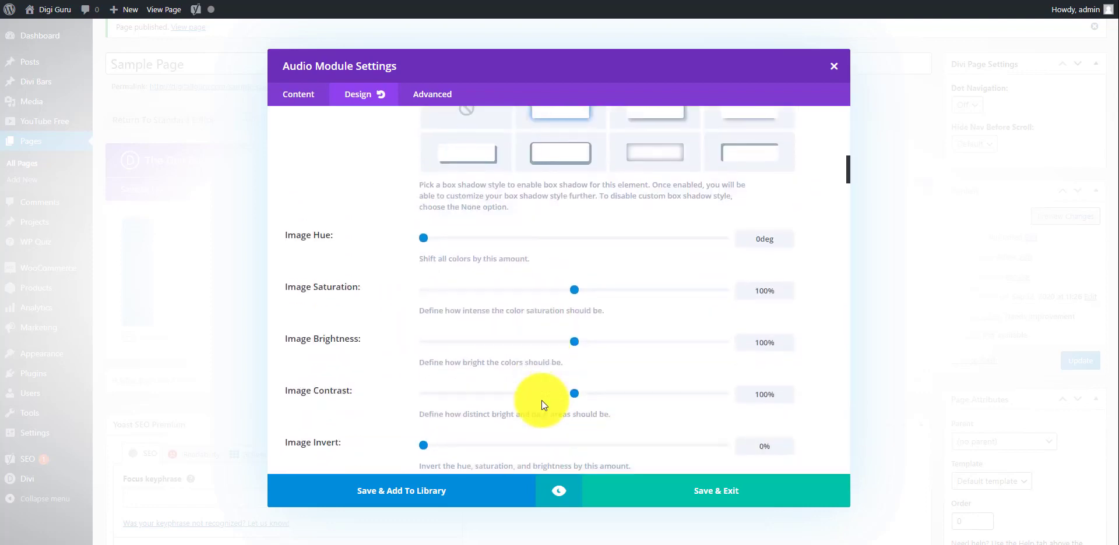
scroll(540, 400, "down", 1)
scroll(540, 400, "up", 1)
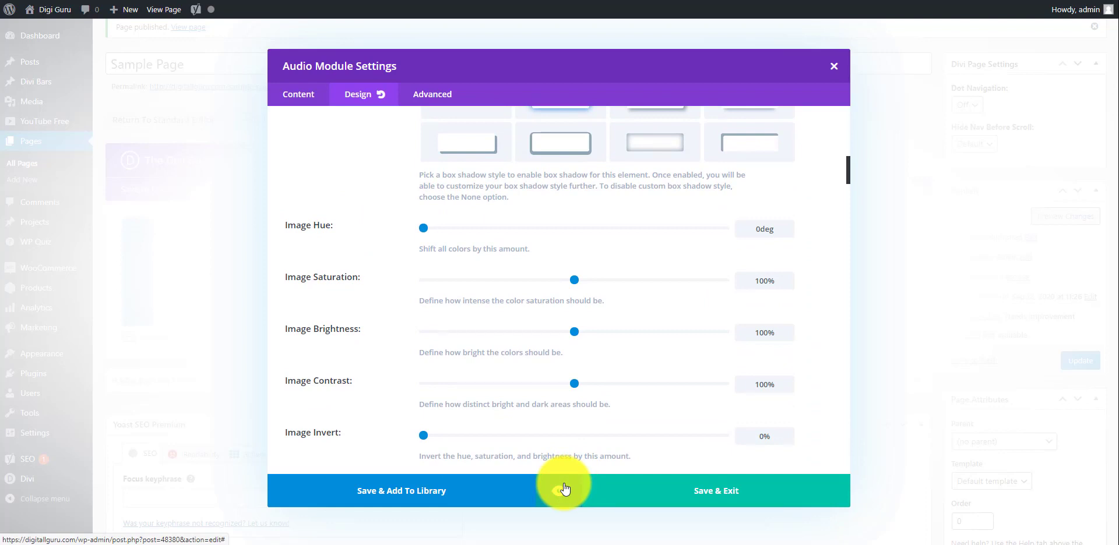
left_click(563, 491)
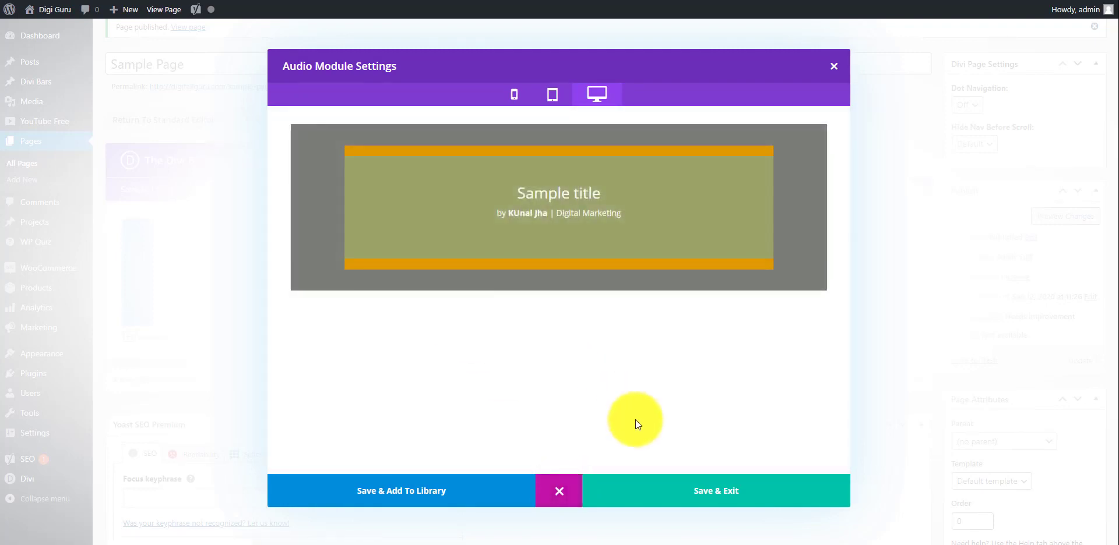
left_click(559, 490)
Leave the design settings for the Content tab and scroll down to the Audio section.
scroll(493, 356, "down", 4)
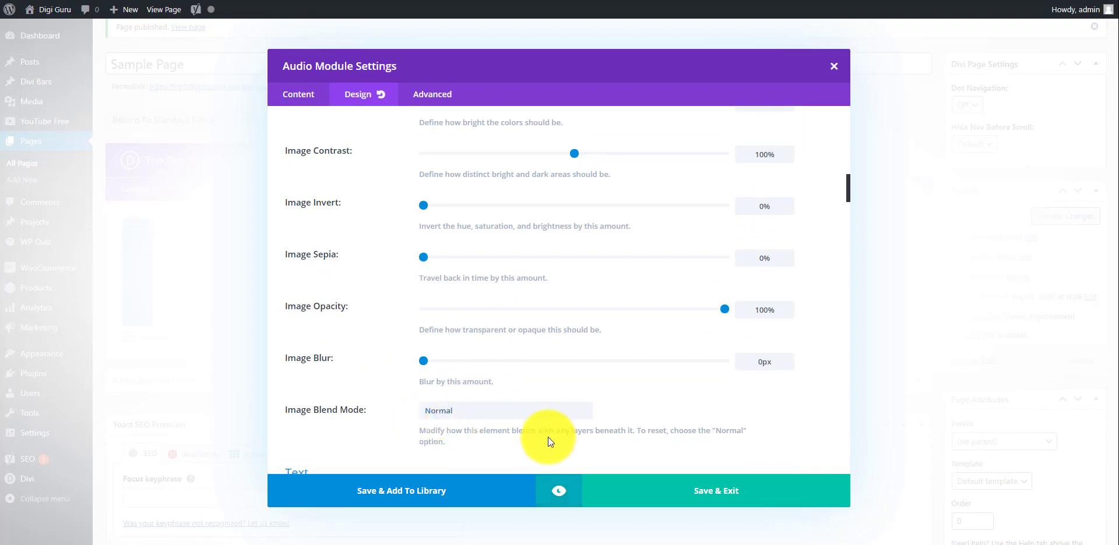
scroll(620, 370, "down", 3)
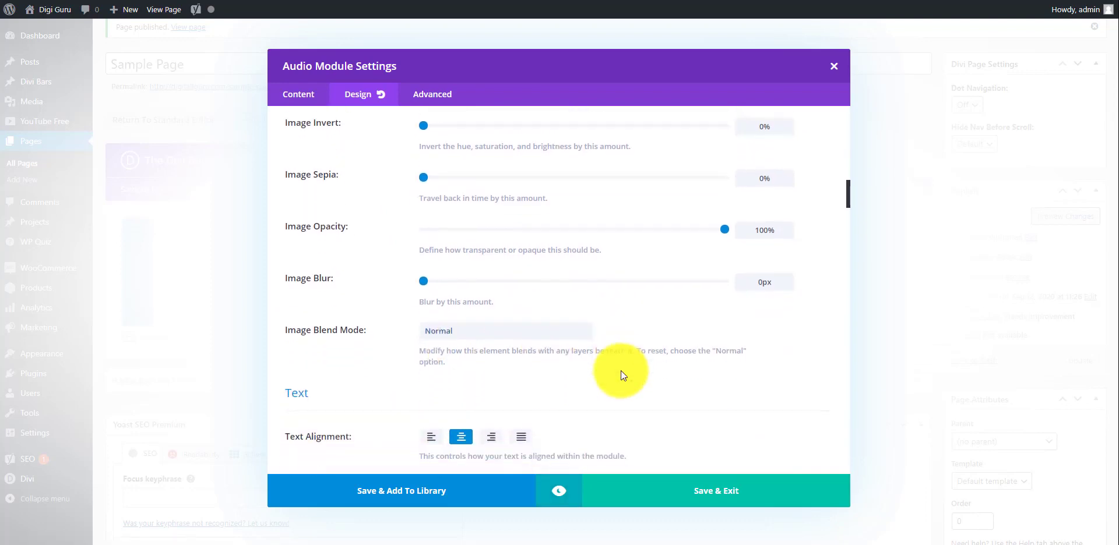
scroll(620, 371, "down", 3)
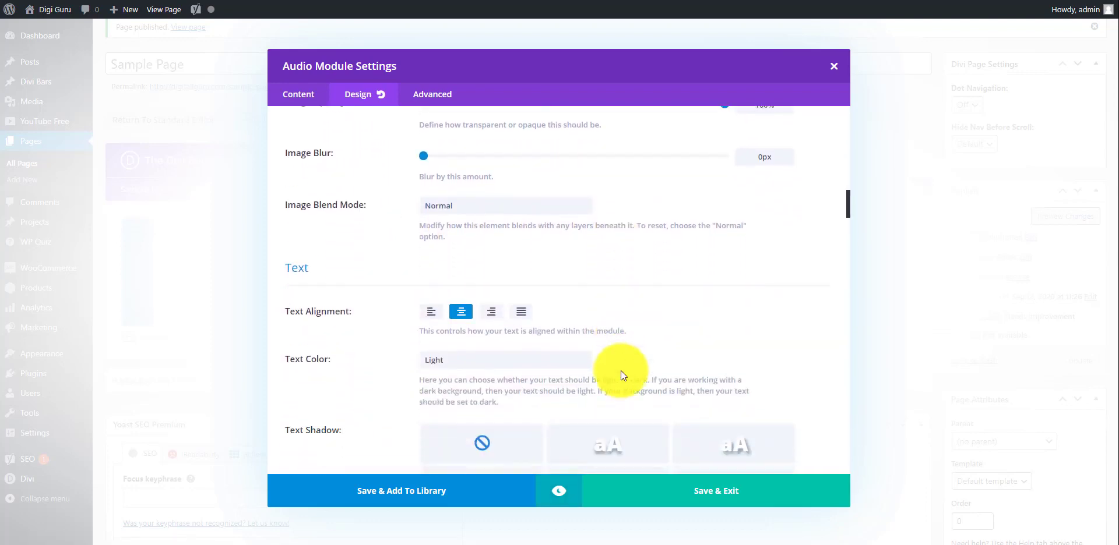
scroll(620, 371, "up", 18)
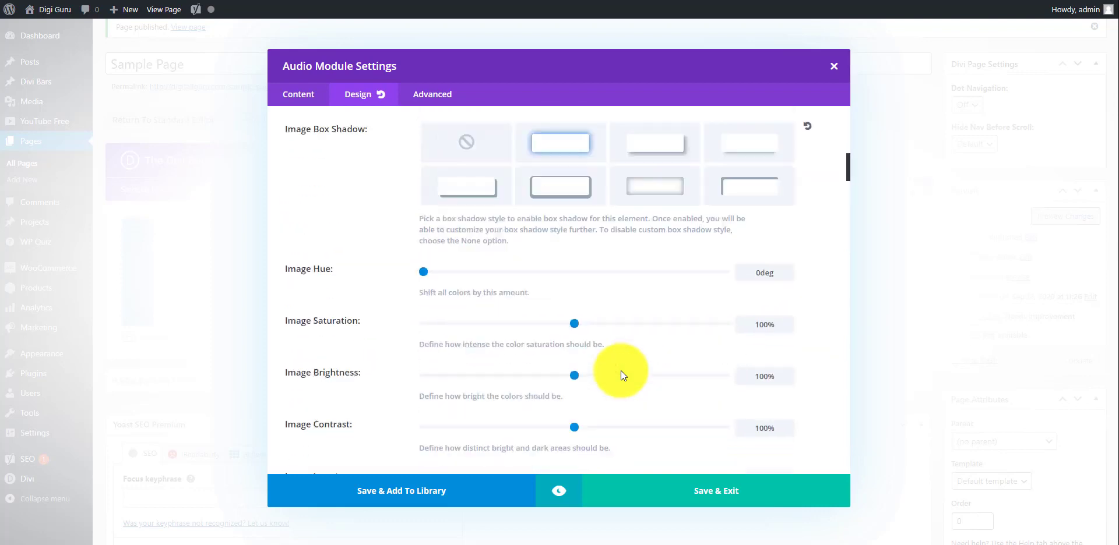
left_click(304, 102)
scroll(583, 317, "down", 2)
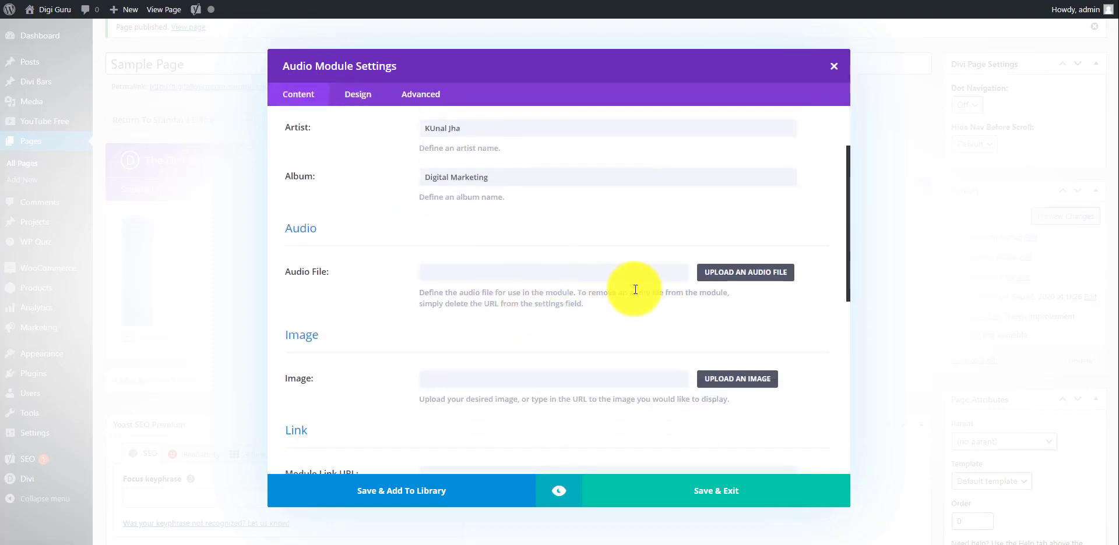
Choose 'WhatsApp Video 2020-09-08 at 12.15.58 AM' from Downloads as the audio file to upload.
left_click(739, 279)
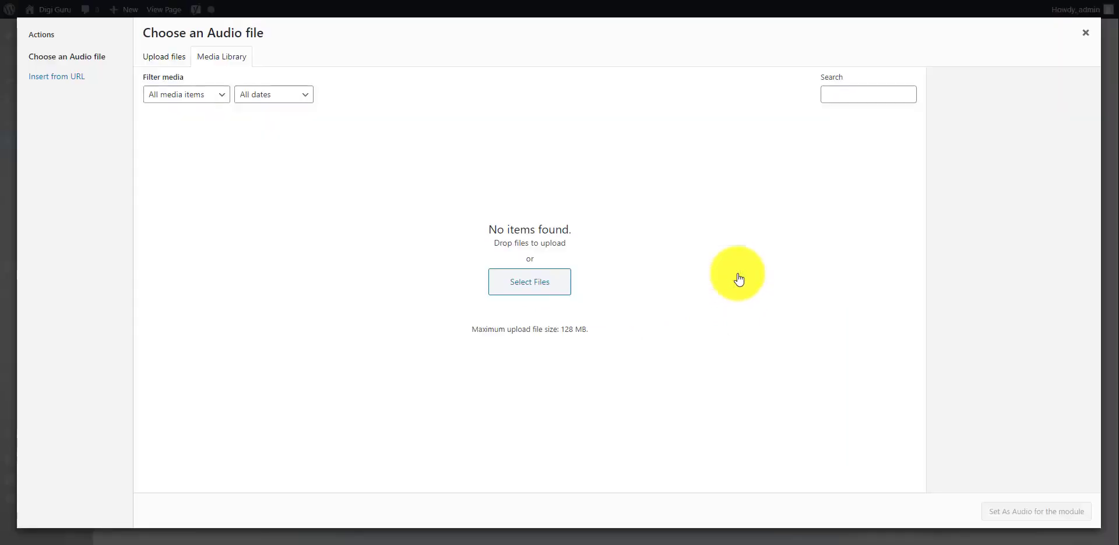
left_click(534, 291)
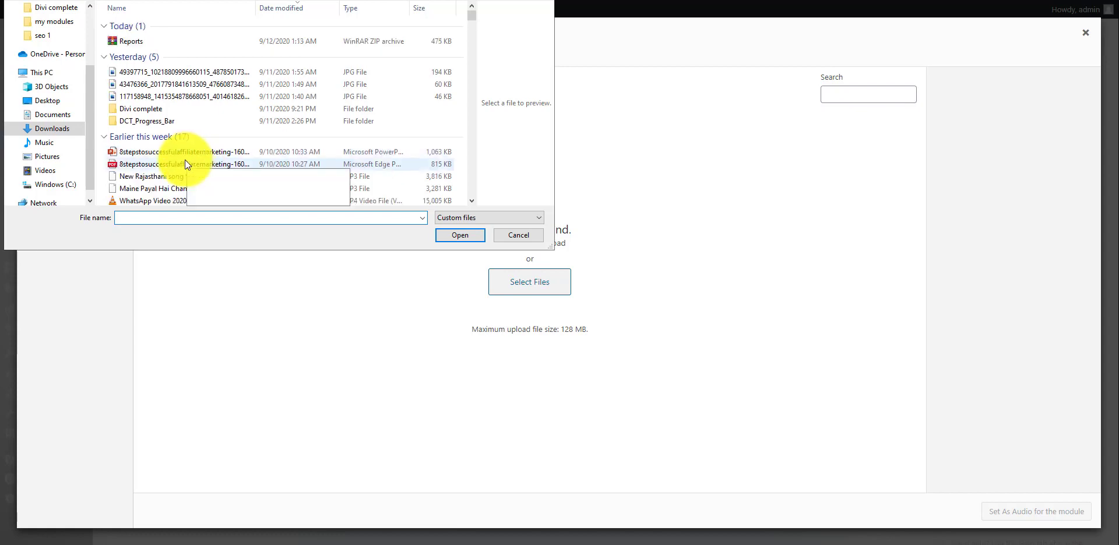
left_click(174, 200)
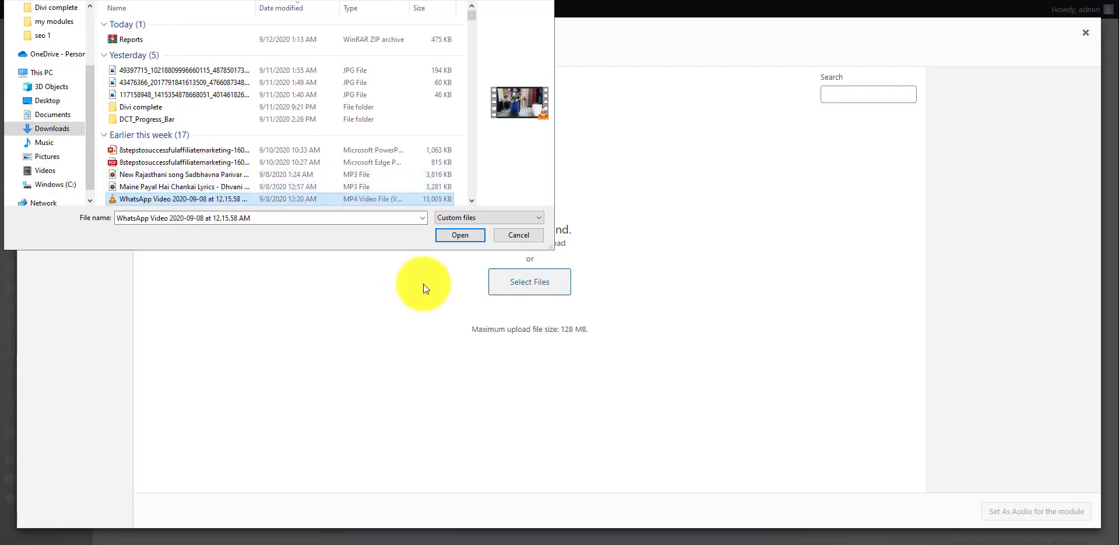
Upload the selected WhatsApp video into the media library.
left_click(463, 236)
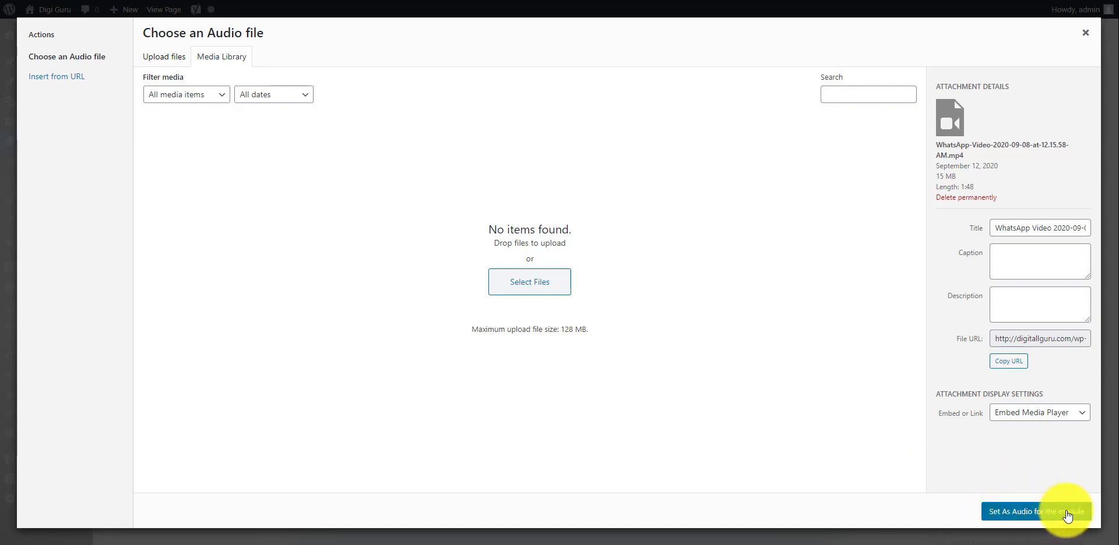
Set the WhatsApp video as audio, the woman-at-laptop tutoring illustration as image, and save the module.
left_click(1030, 513)
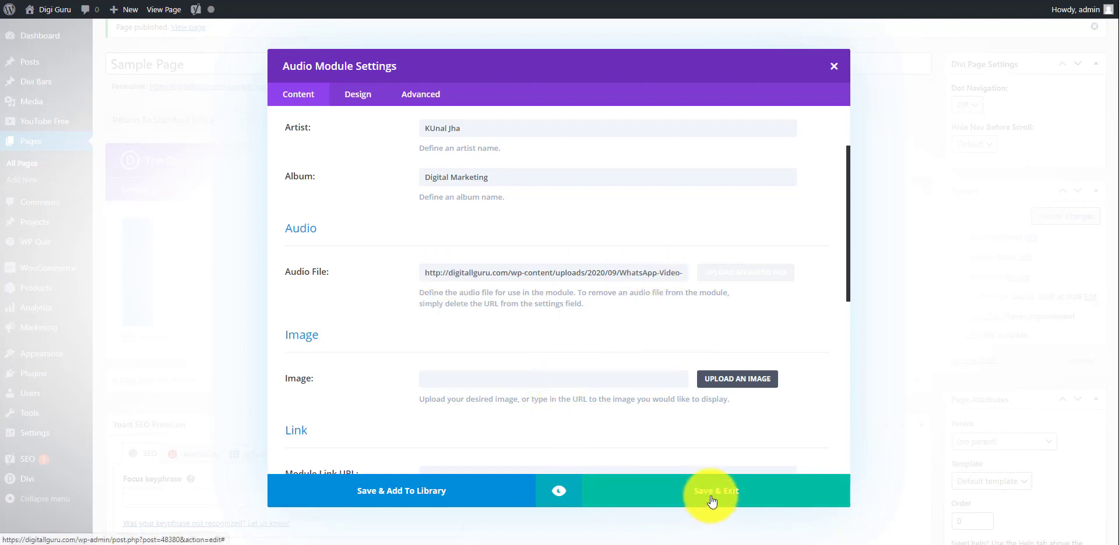
left_click(738, 379)
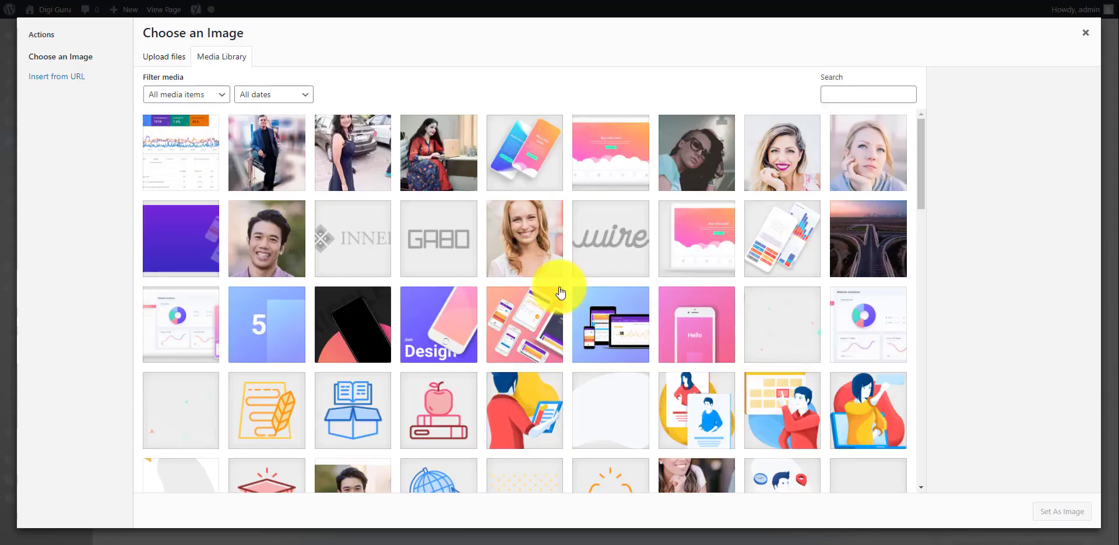
scroll(474, 257, "down", 2)
scroll(476, 263, "down", 4)
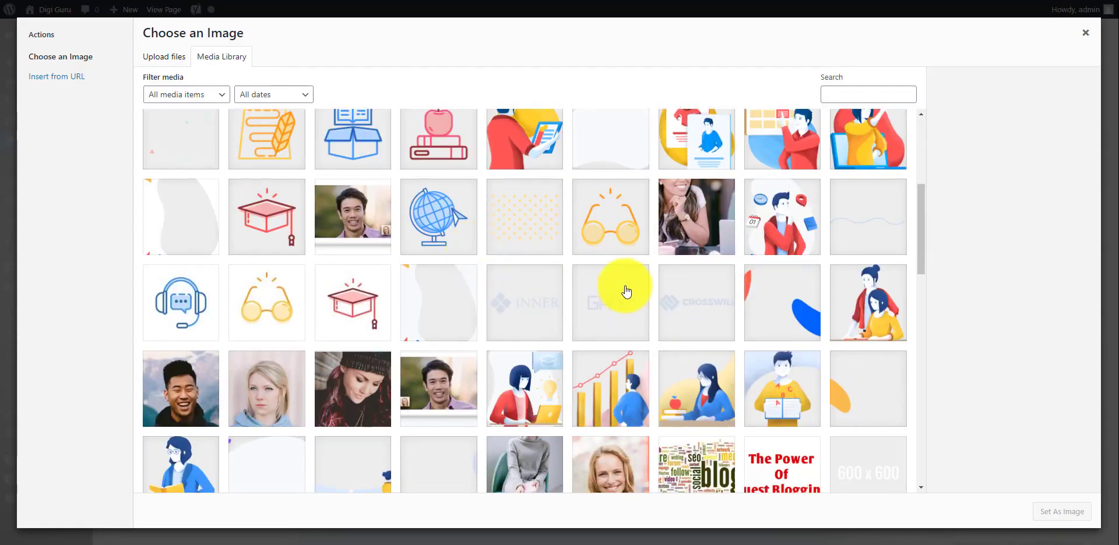
left_click(847, 149)
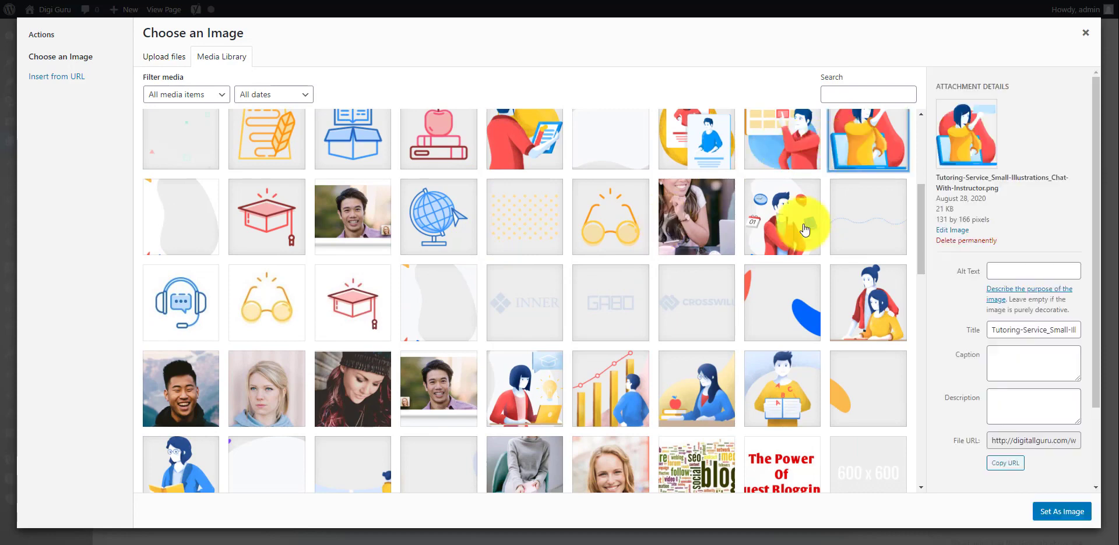
left_click(1071, 511)
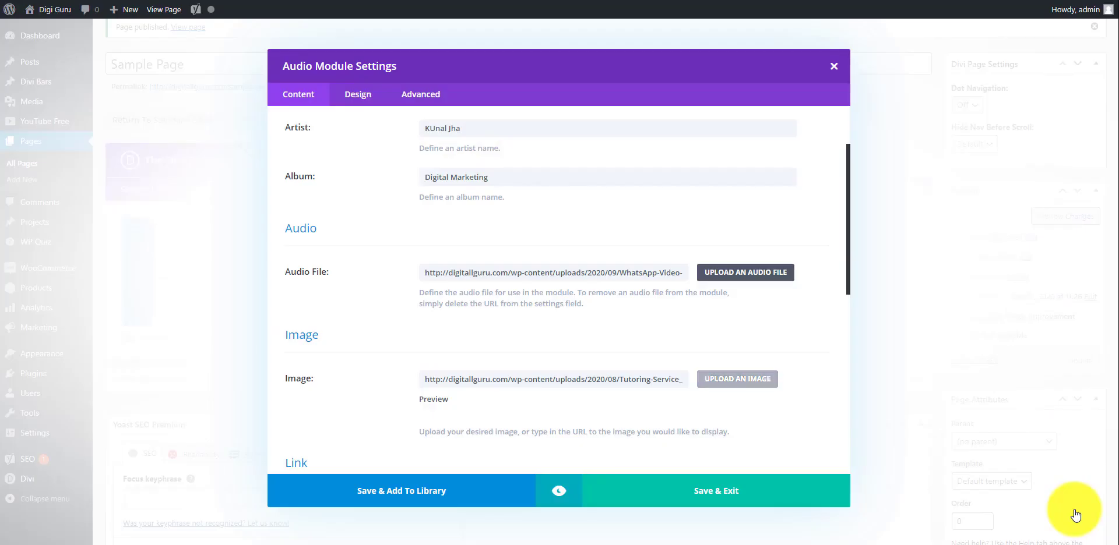
left_click(739, 495)
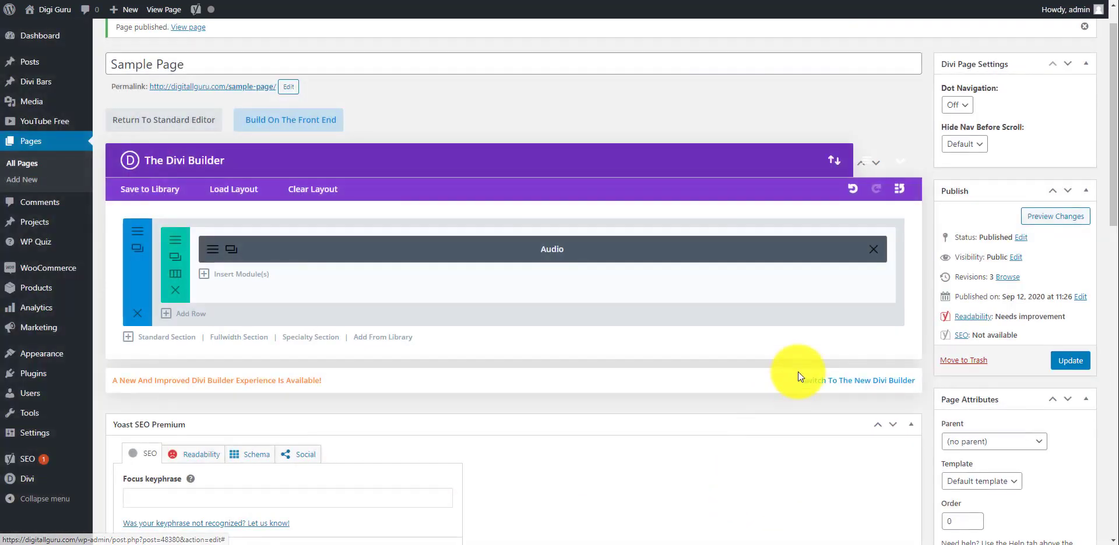
scroll(743, 373, "up", 1)
left_click(1046, 254)
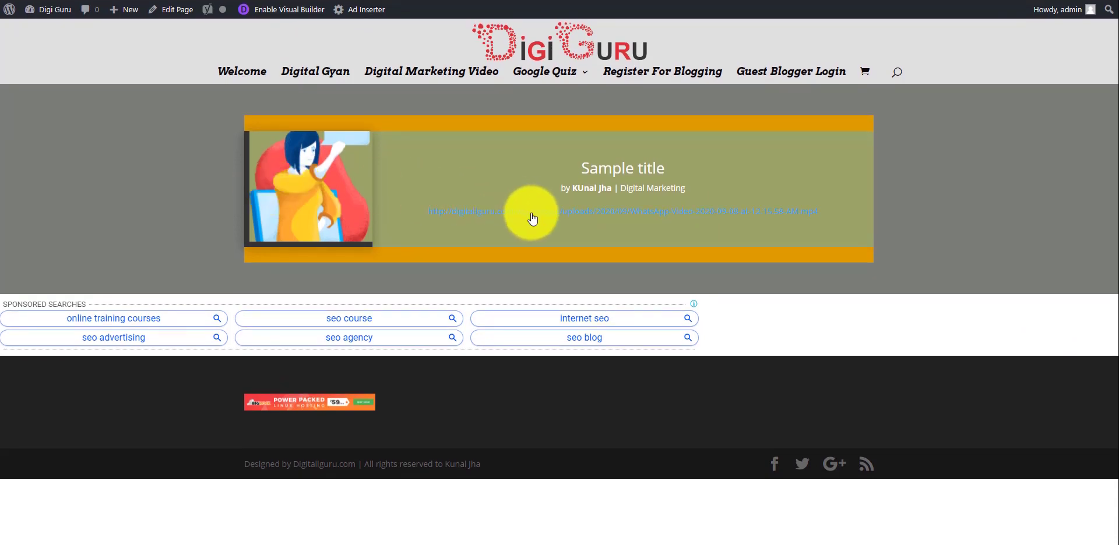
left_click(592, 215)
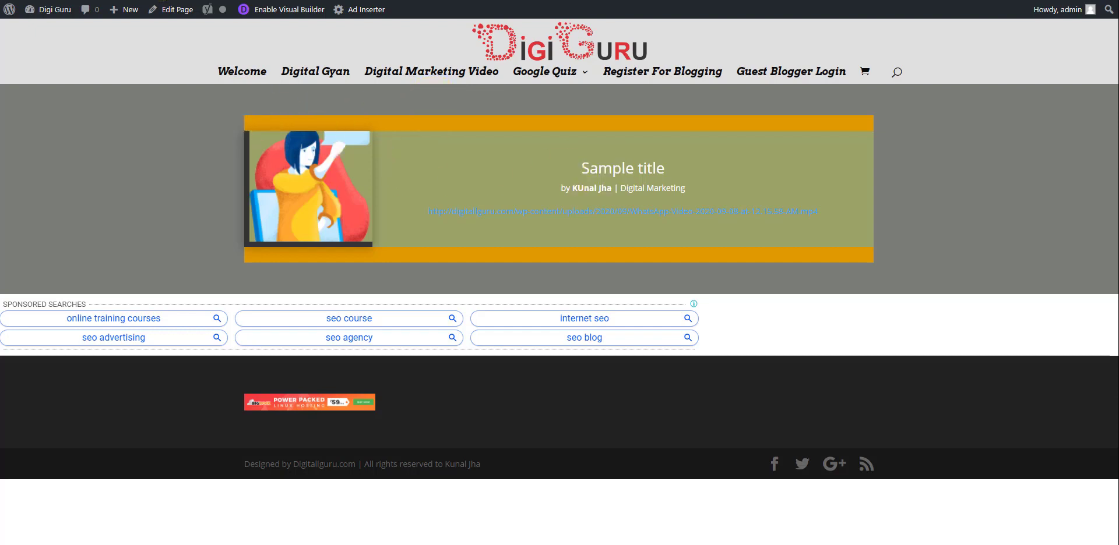
left_click(160, 0)
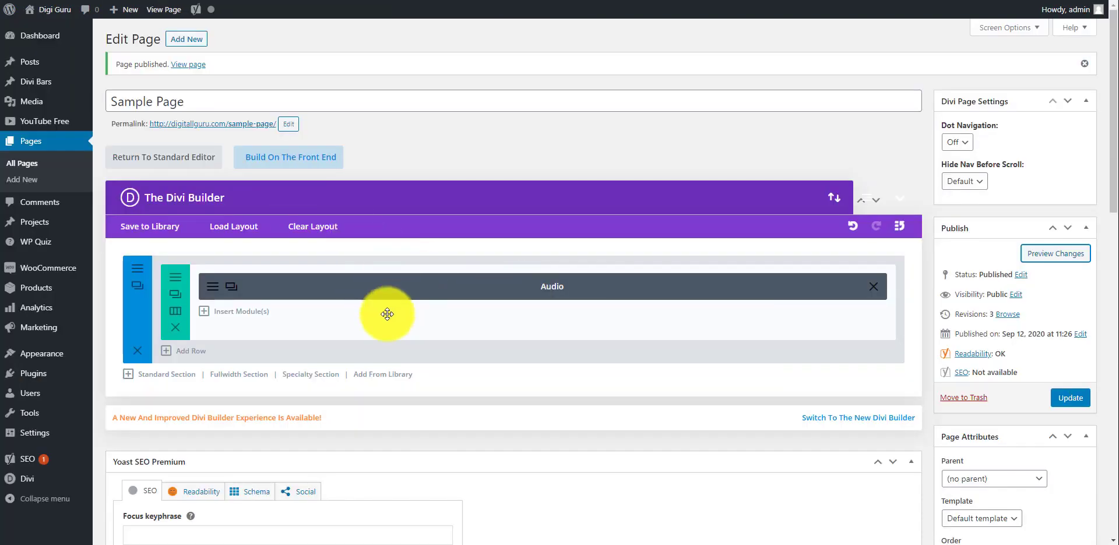